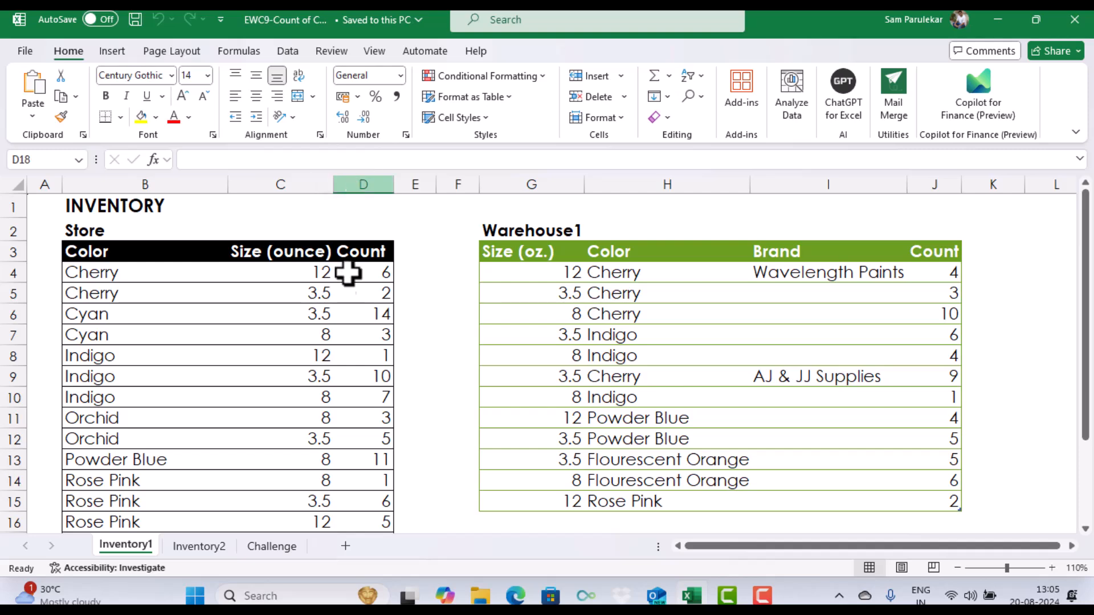
Read the challenge brief and compare the layouts of the tables on the Inventory1 and Inventory2 sheets
{"action": "left_click", "coordinate": [273, 547]}
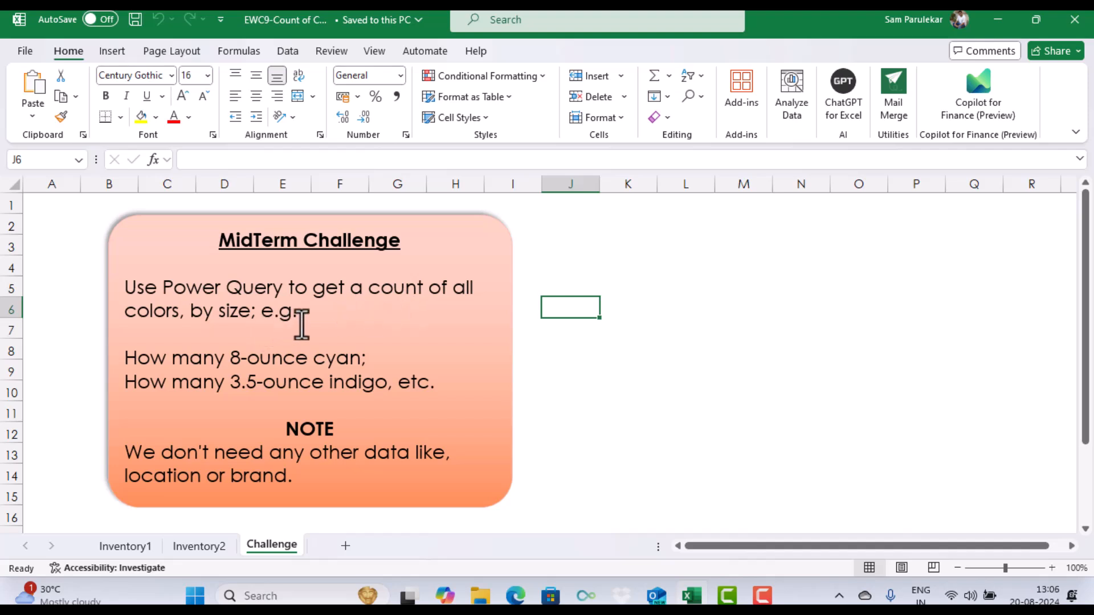
{"action": "left_click", "coordinate": [113, 546]}
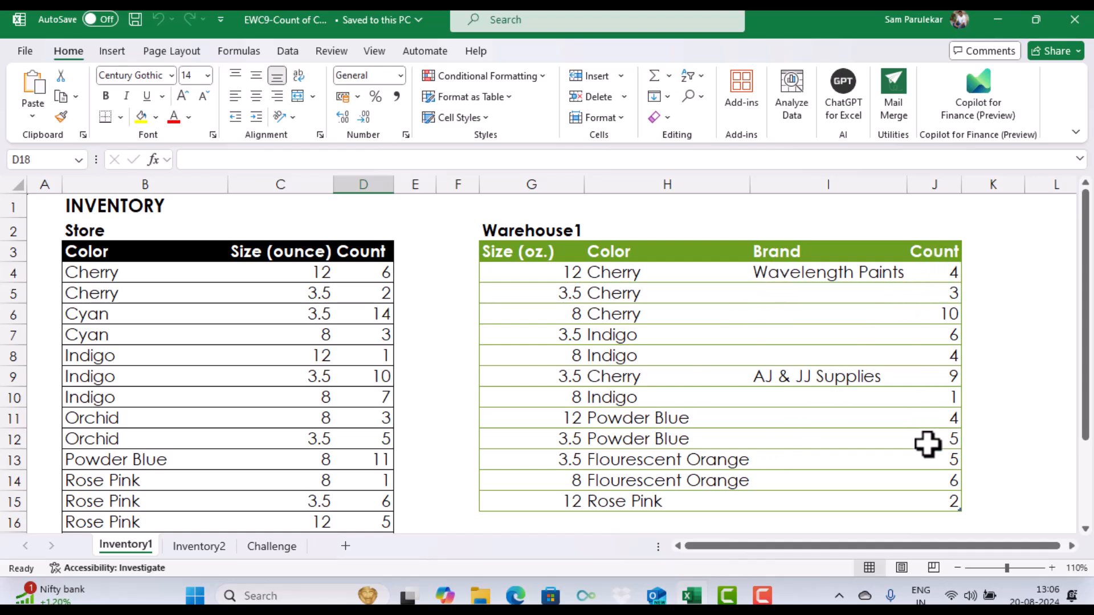
{"action": "left_click", "coordinate": [196, 547]}
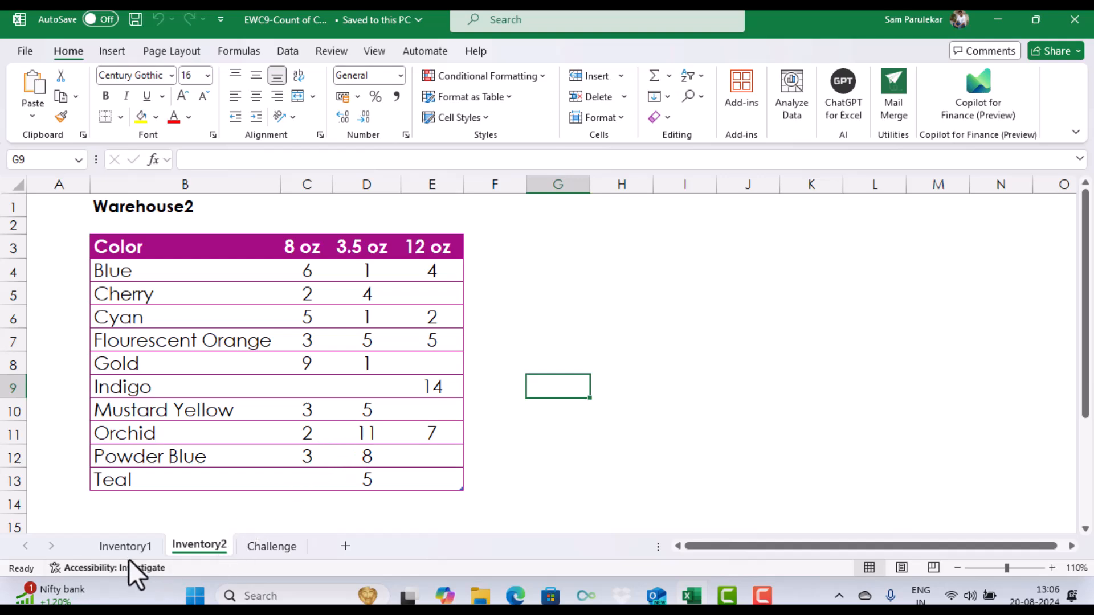
{"action": "left_click", "coordinate": [128, 553]}
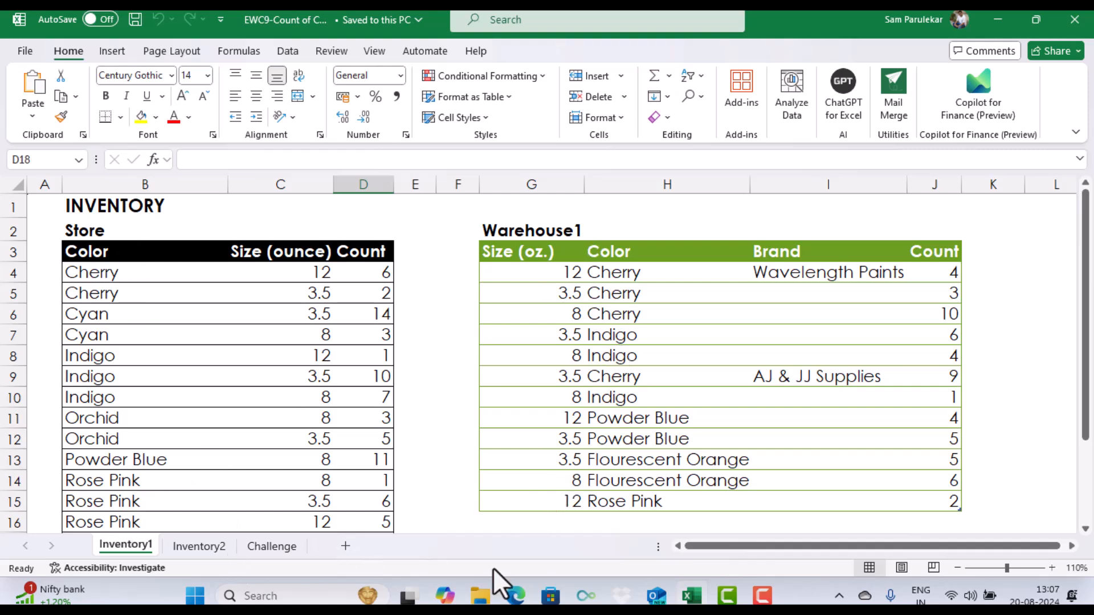
{"action": "left_click", "coordinate": [205, 548]}
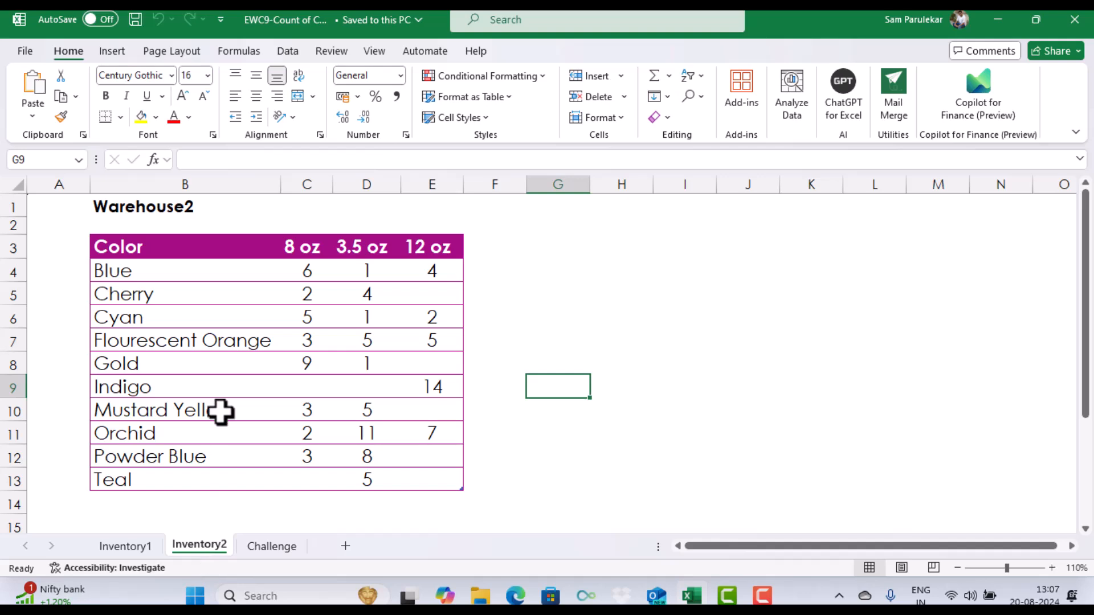
{"action": "left_click", "coordinate": [150, 551]}
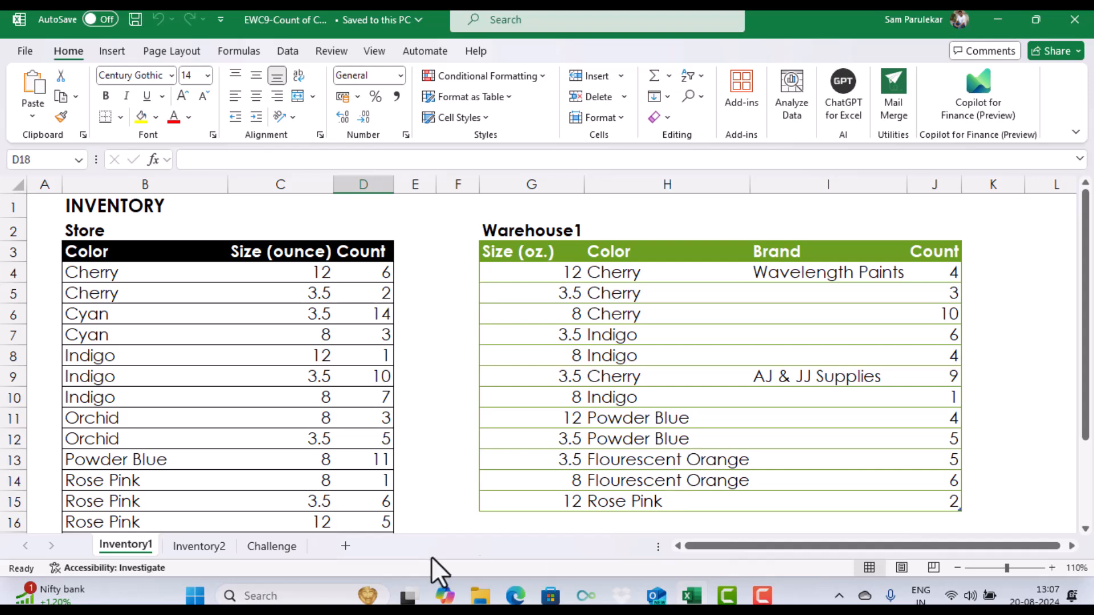
From the Warehouse2 table on the Inventory2 sheet, list the workbook's existing queries and preview Store and Warehouse1
{"action": "left_click", "coordinate": [214, 548]}
{"action": "left_click", "coordinate": [189, 312]}
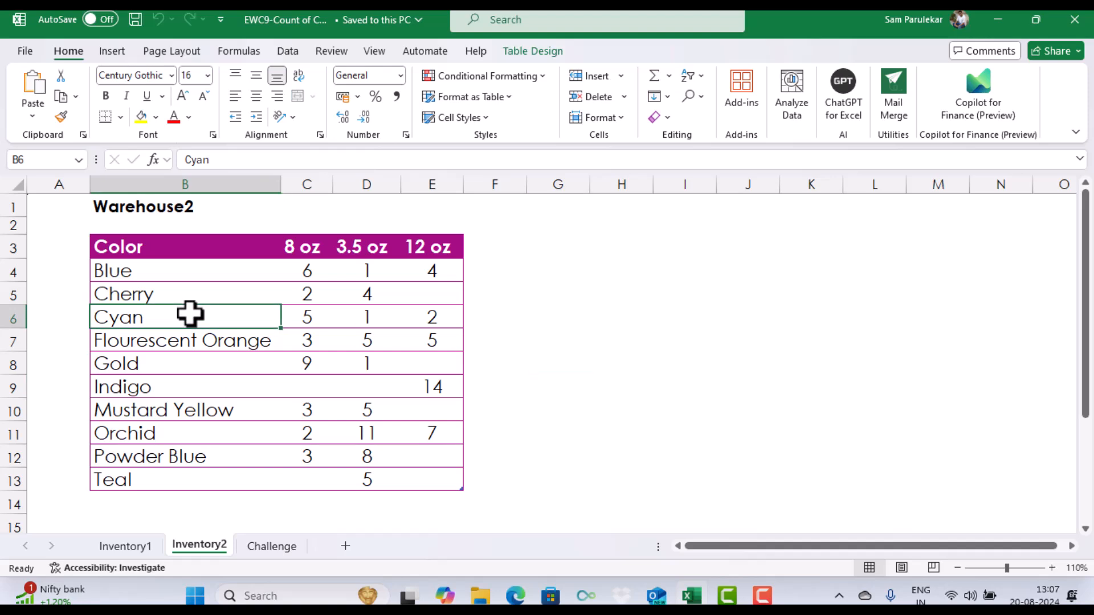
{"action": "left_click", "coordinate": [285, 58]}
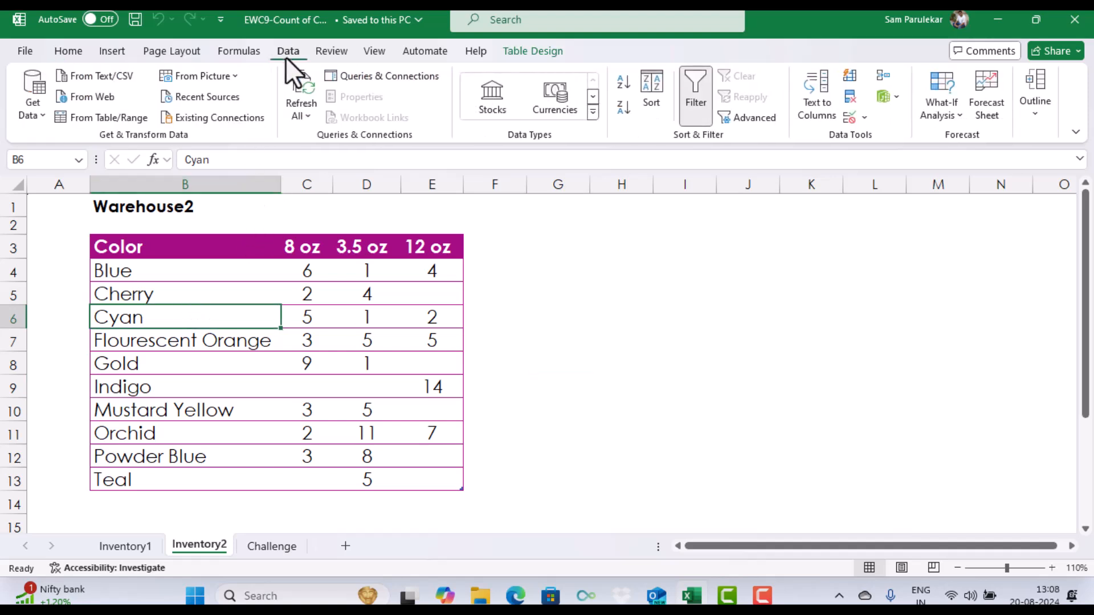
{"action": "left_click", "coordinate": [381, 75]}
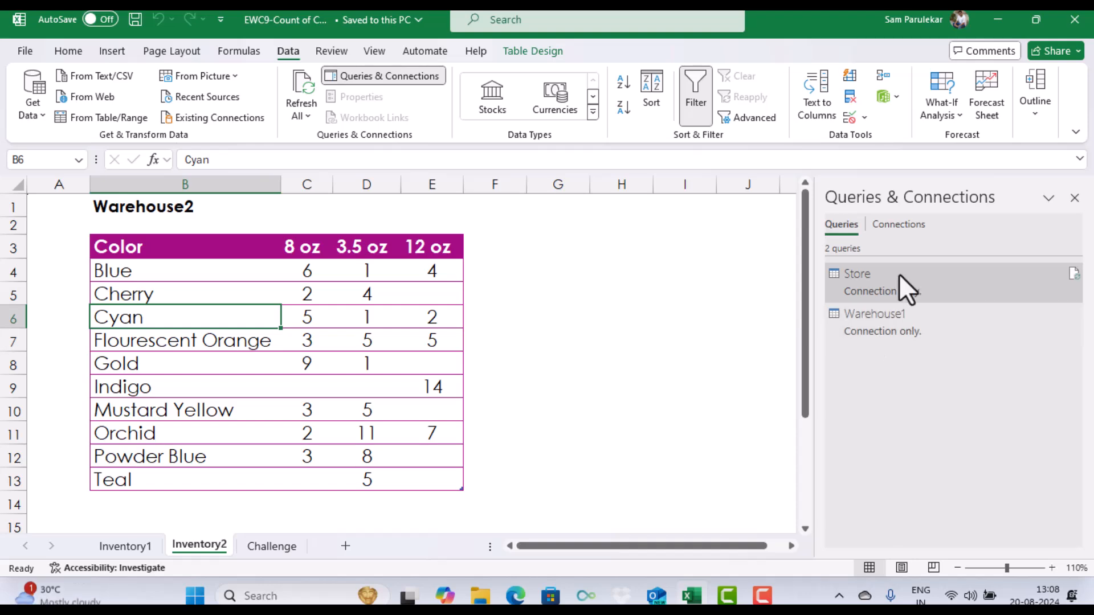
{"action": "mouse_move", "coordinate": [898, 274]}
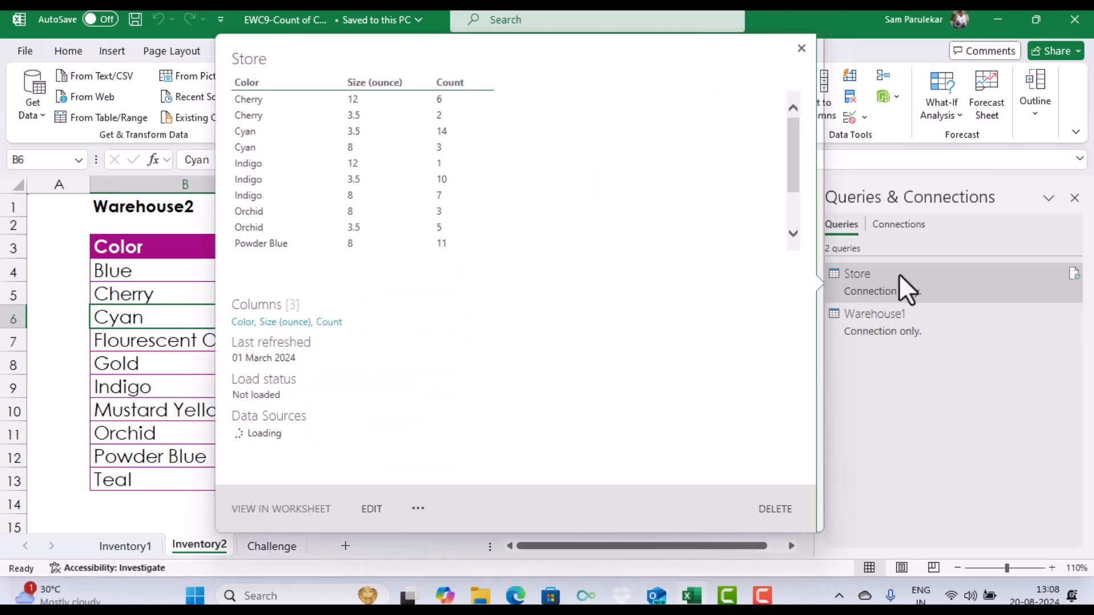
{"action": "mouse_move", "coordinate": [879, 326]}
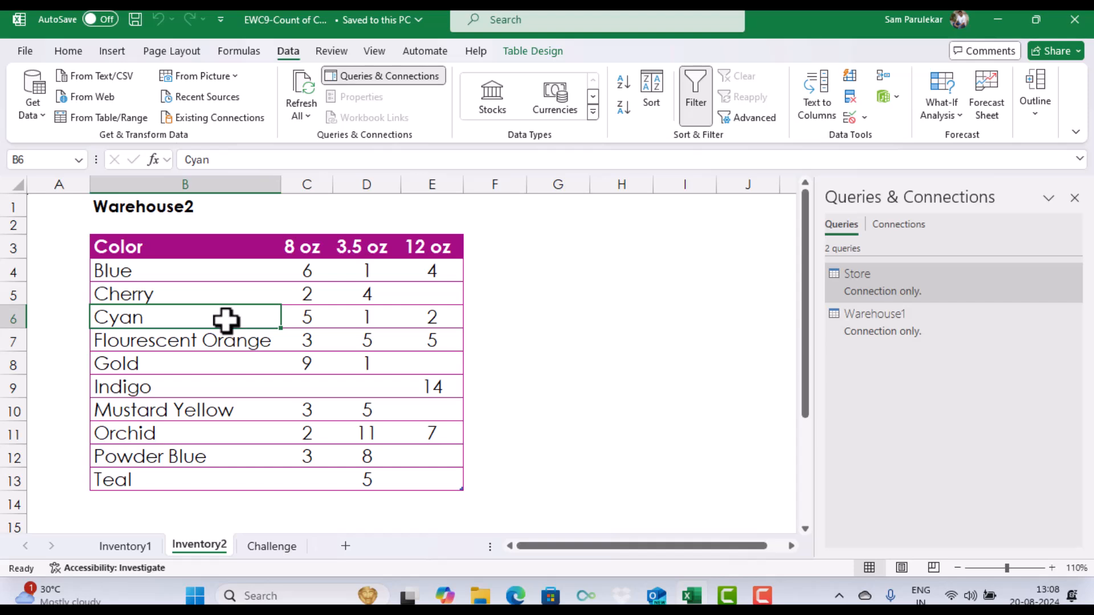
Load the Warehouse2 table into Power Query and name the new query Warehouse2
{"action": "right_click", "coordinate": [226, 320]}
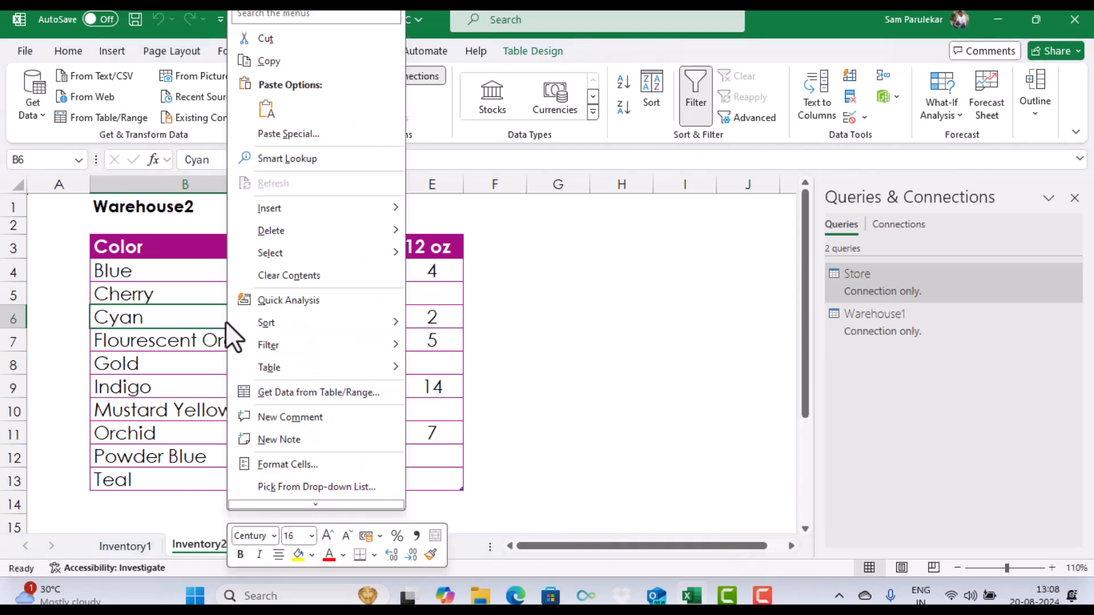
{"action": "left_click", "coordinate": [333, 391]}
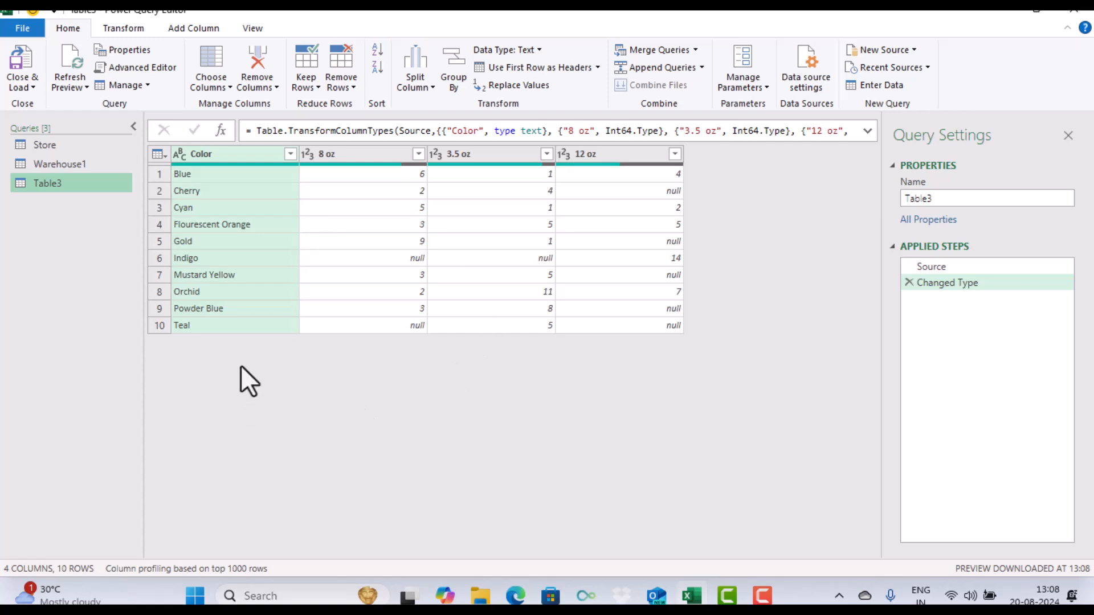
{"action": "left_click", "coordinate": [967, 199]}
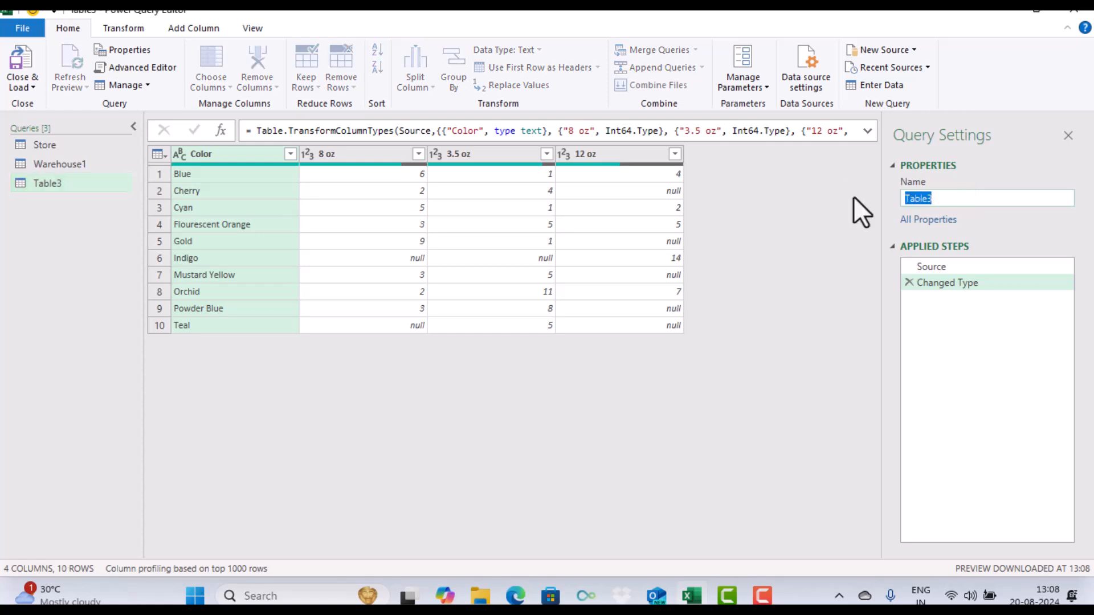
{"action": "type", "text": "Warehouse2"}
{"action": "key", "text": "Return"}
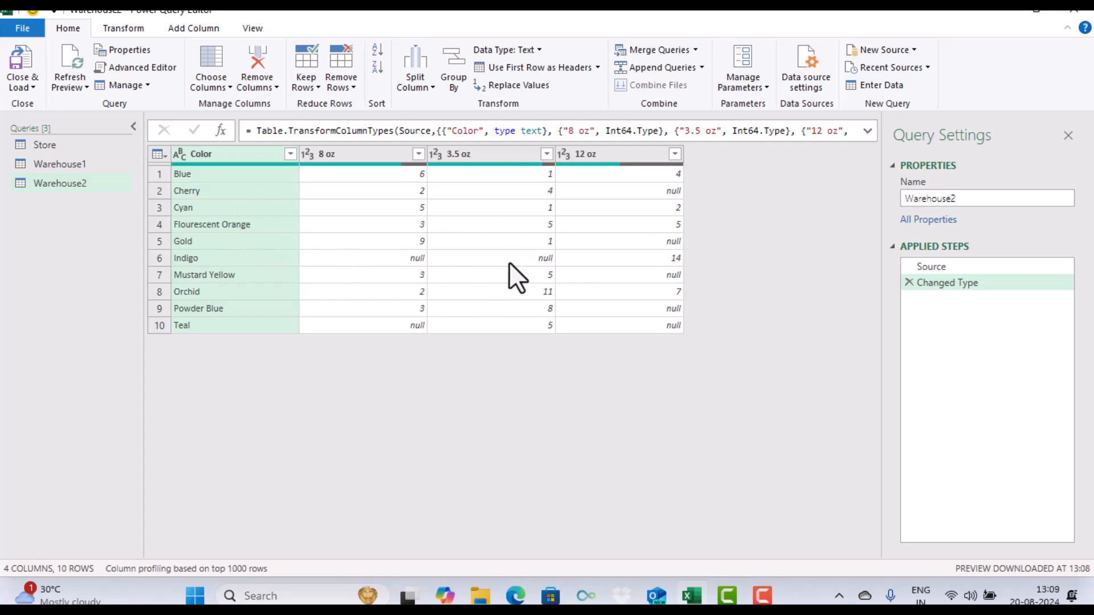
Unpivot all columns except Color in the Warehouse2 query and compare its layout with the Store and Warehouse1 queries
{"action": "right_click", "coordinate": [241, 157]}
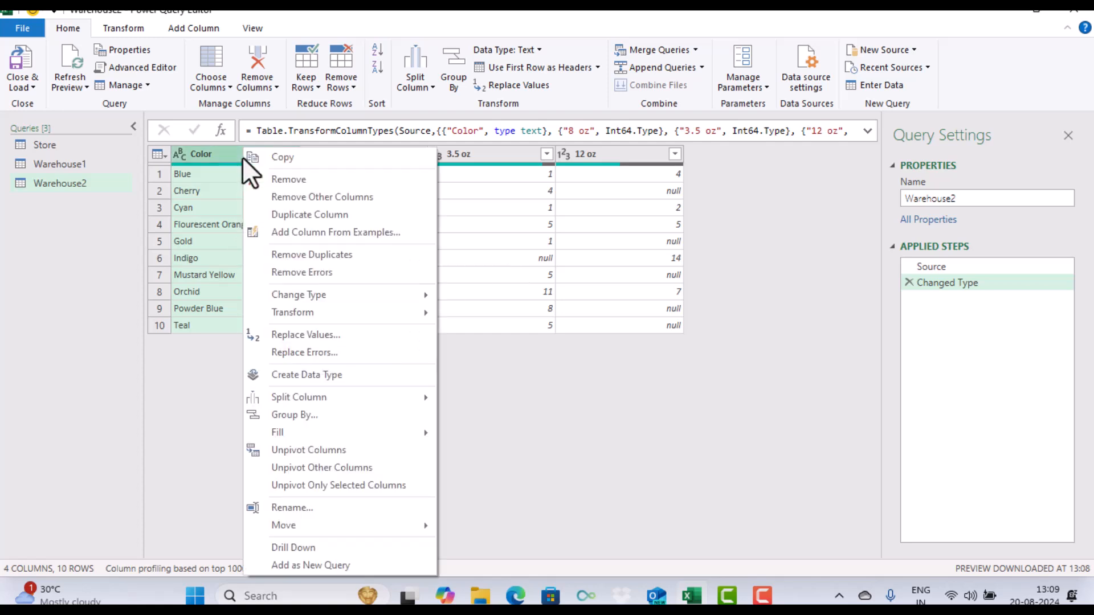
{"action": "left_click", "coordinate": [352, 468]}
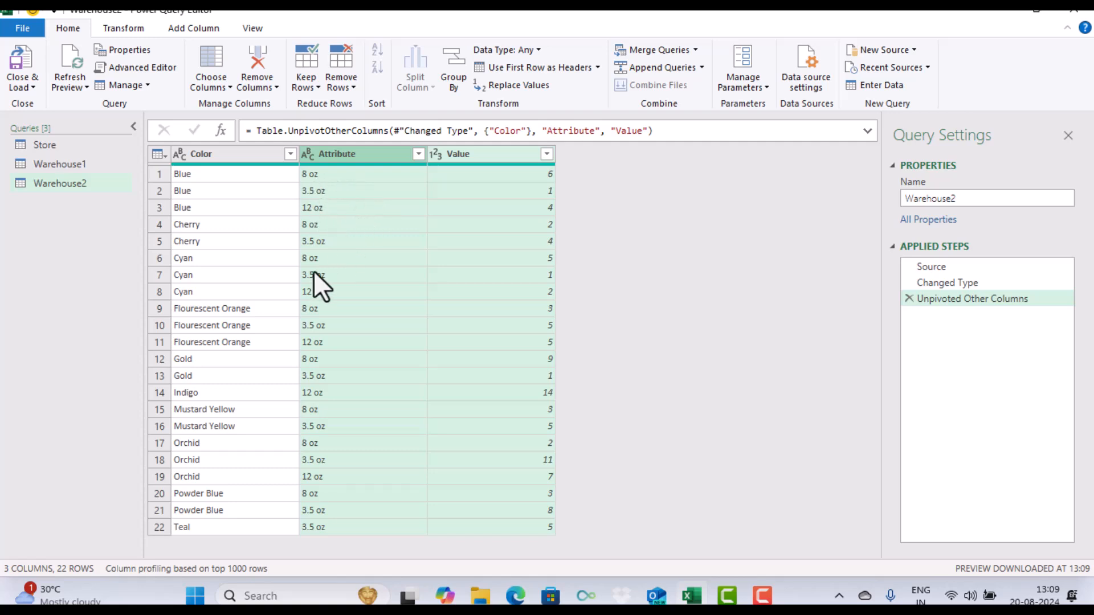
{"action": "left_click", "coordinate": [61, 146]}
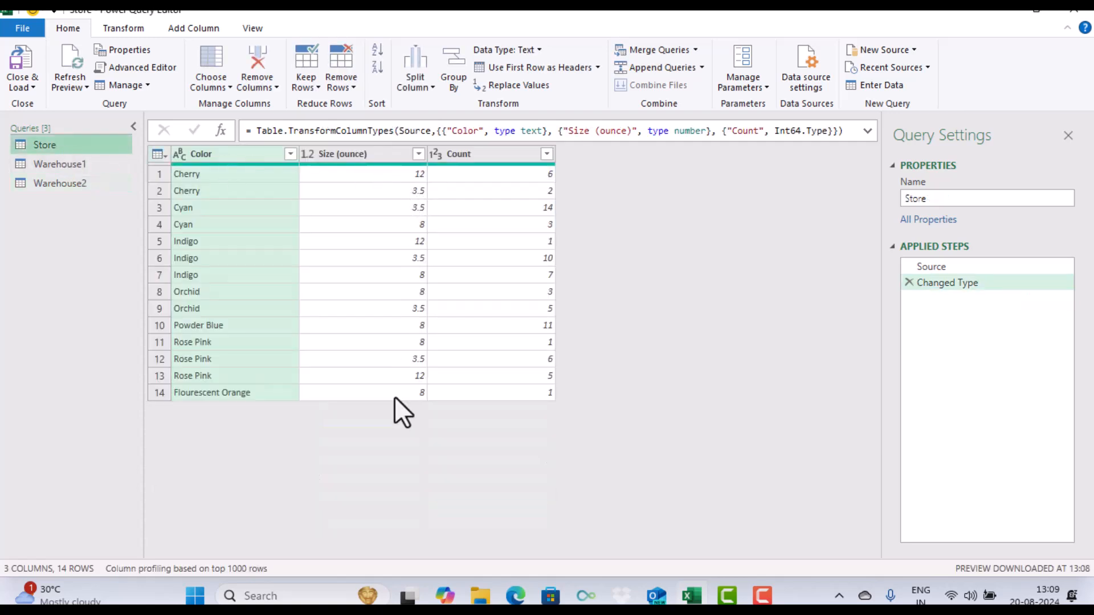
{"action": "left_click", "coordinate": [85, 167]}
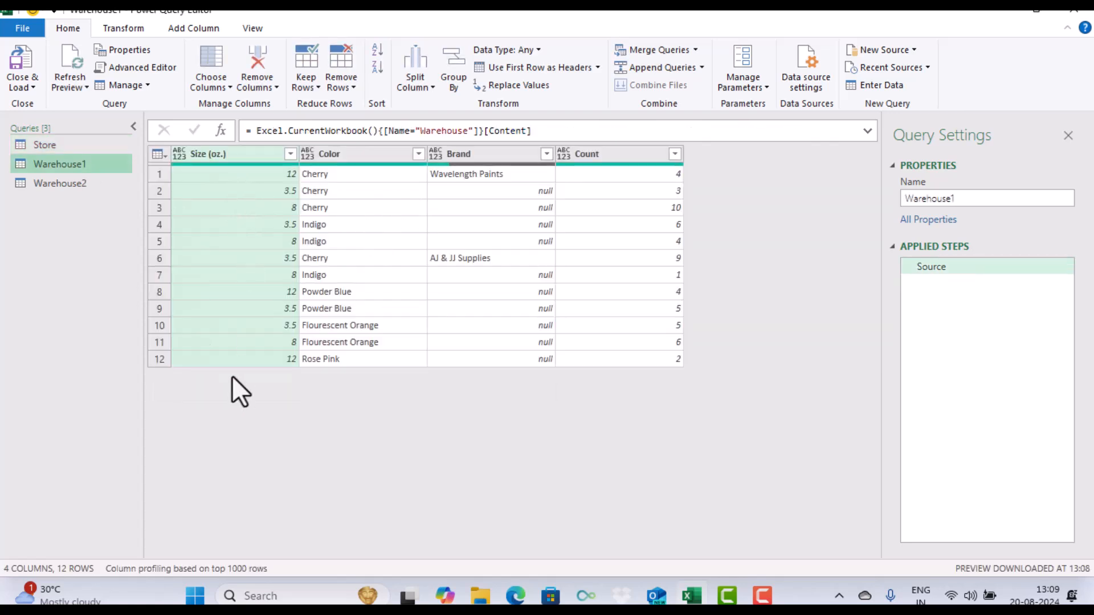
{"action": "left_click", "coordinate": [48, 186]}
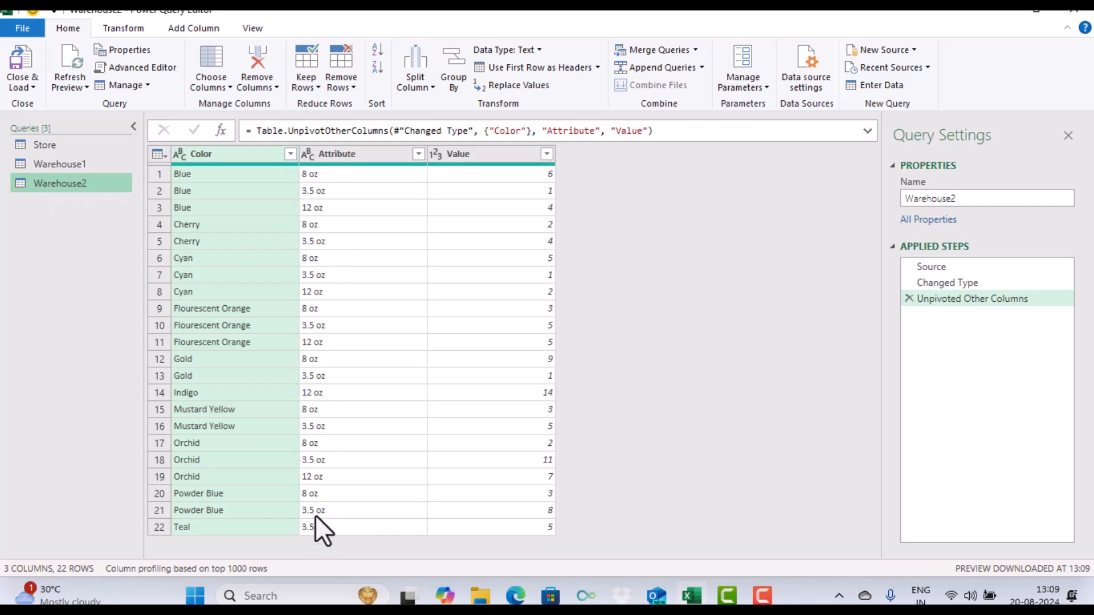
Split the Attribute column of Warehouse2 at each space and remove the column holding the oz unit
{"action": "left_click", "coordinate": [358, 154]}
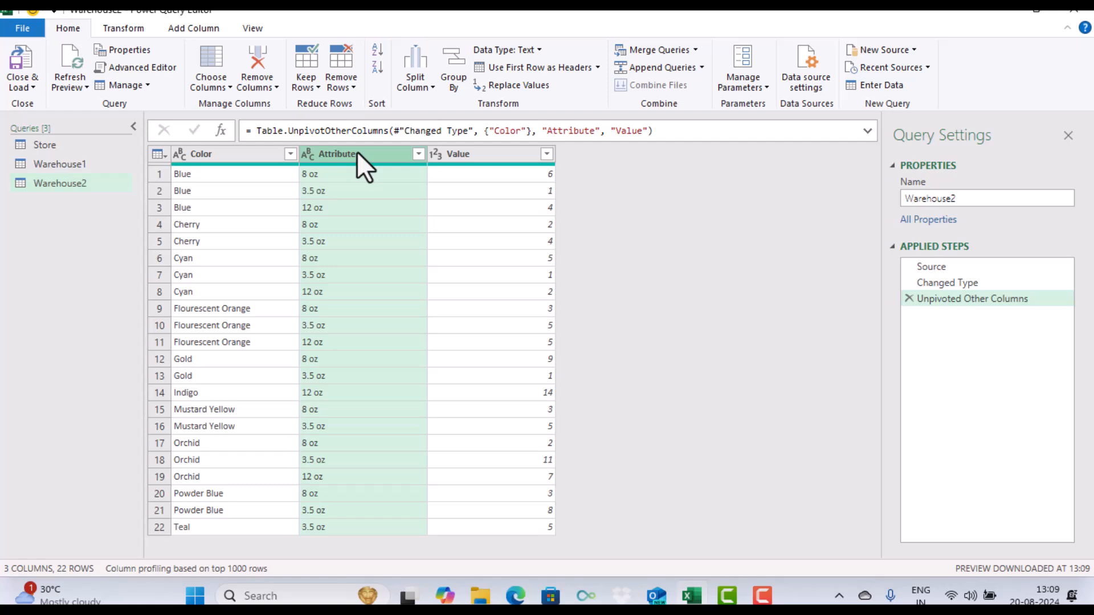
{"action": "left_click", "coordinate": [423, 86]}
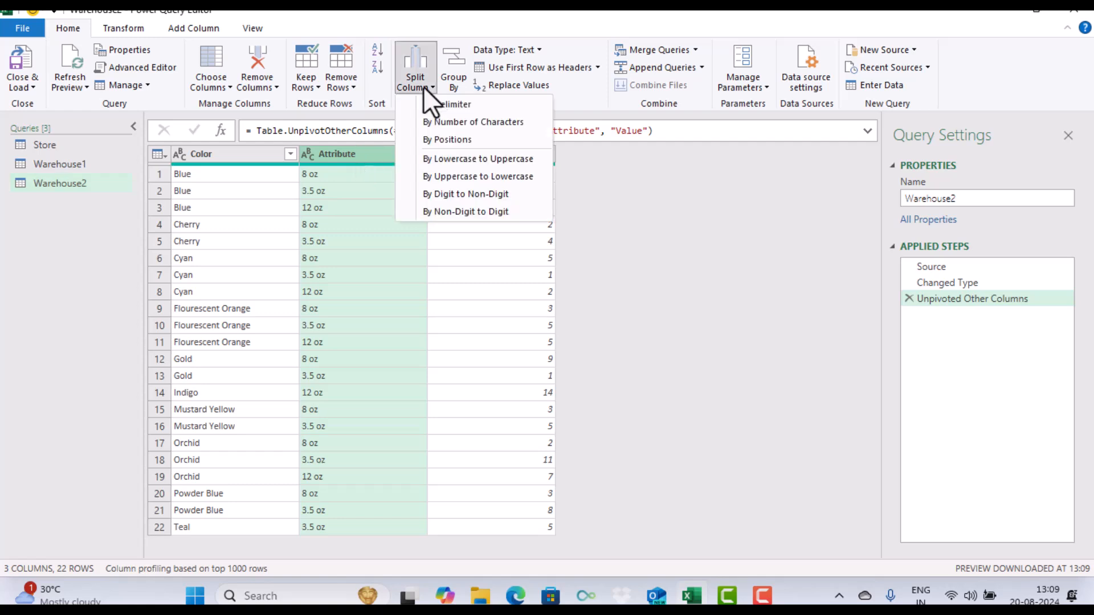
{"action": "left_click", "coordinate": [438, 103]}
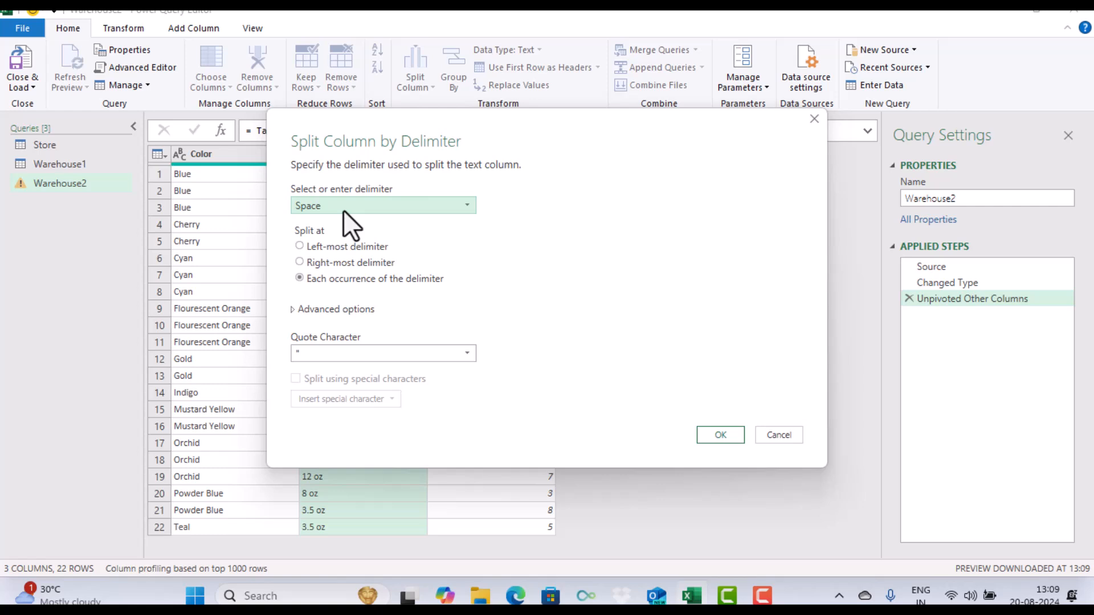
{"action": "left_click", "coordinate": [719, 435]}
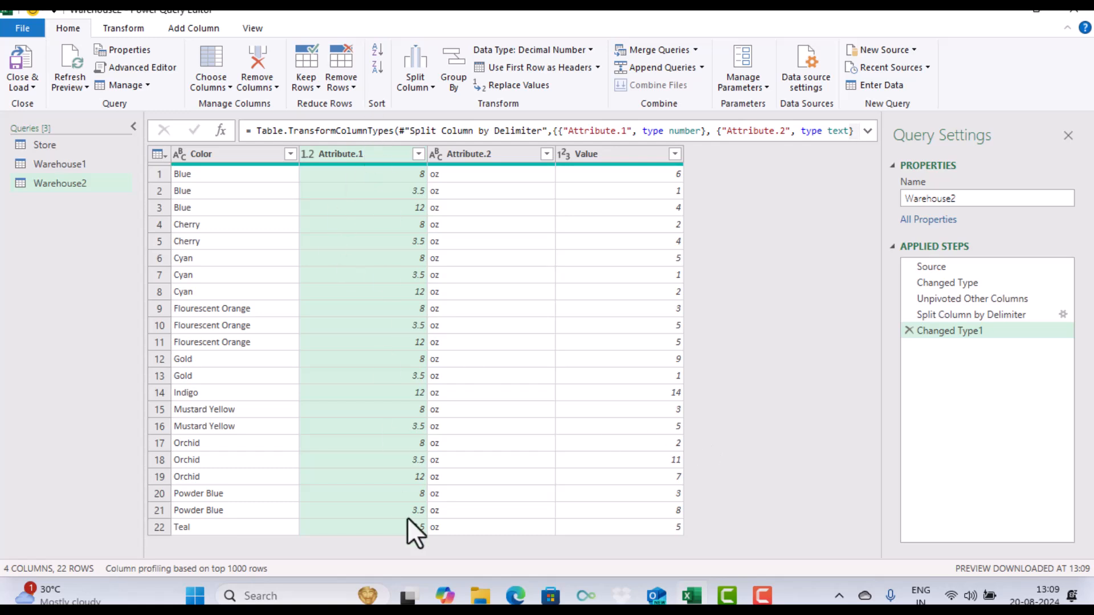
{"action": "left_click", "coordinate": [491, 153]}
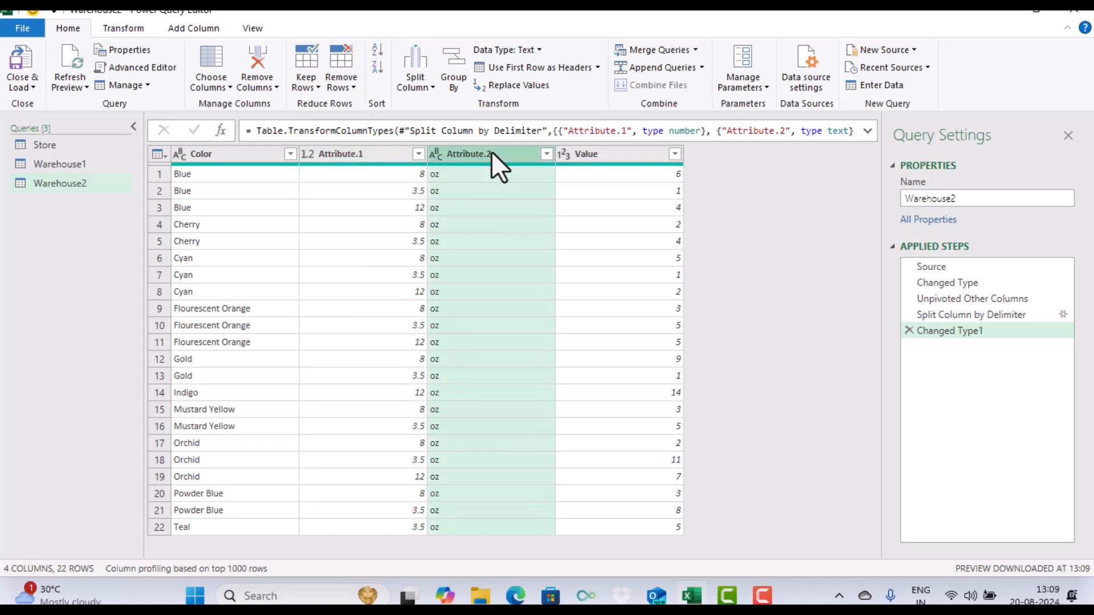
{"action": "right_click", "coordinate": [492, 151]}
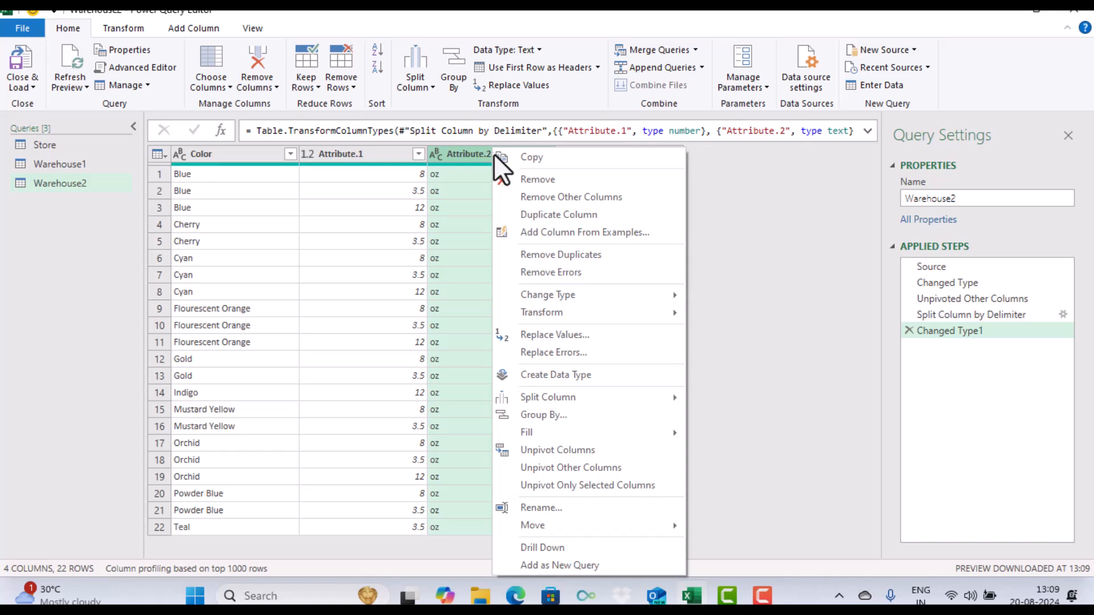
{"action": "left_click", "coordinate": [539, 181]}
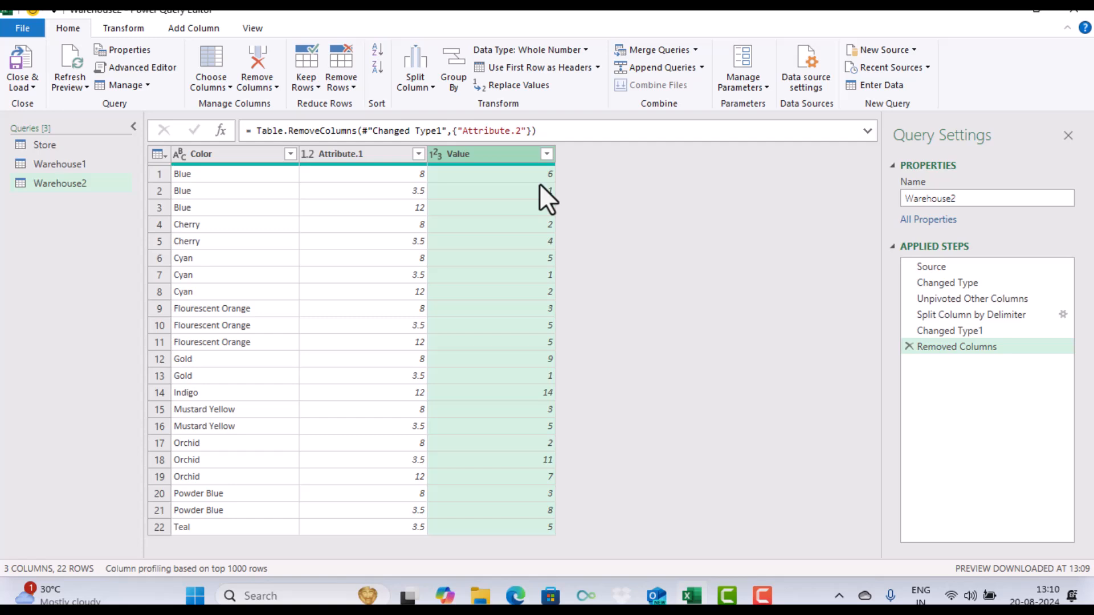
Rename the Size (ounce) column of the Store query to Size
{"action": "left_click", "coordinate": [51, 150]}
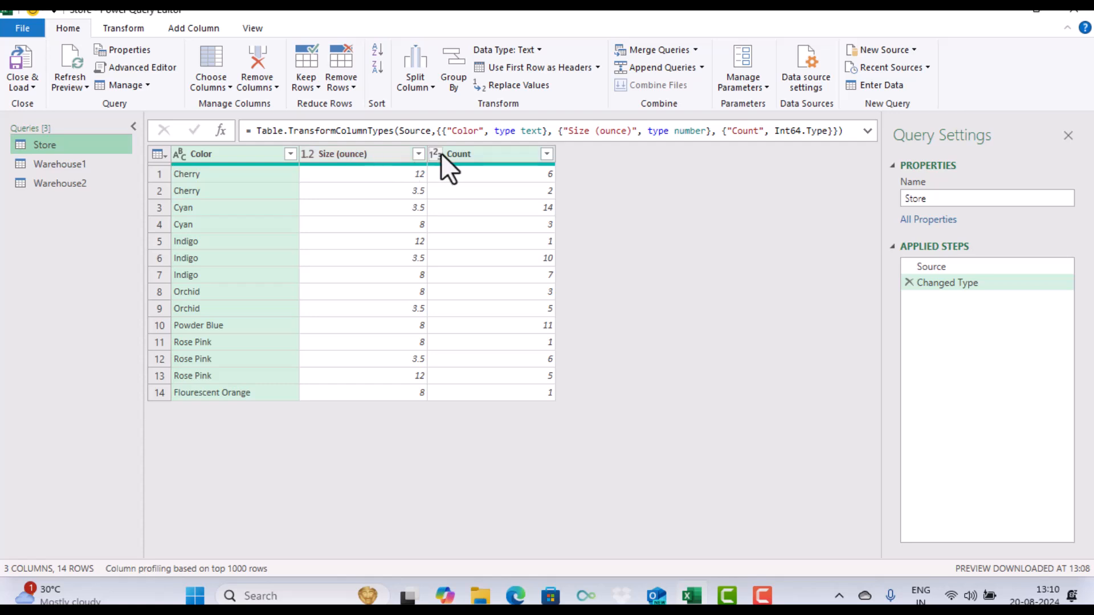
{"action": "double_click", "coordinate": [363, 155]}
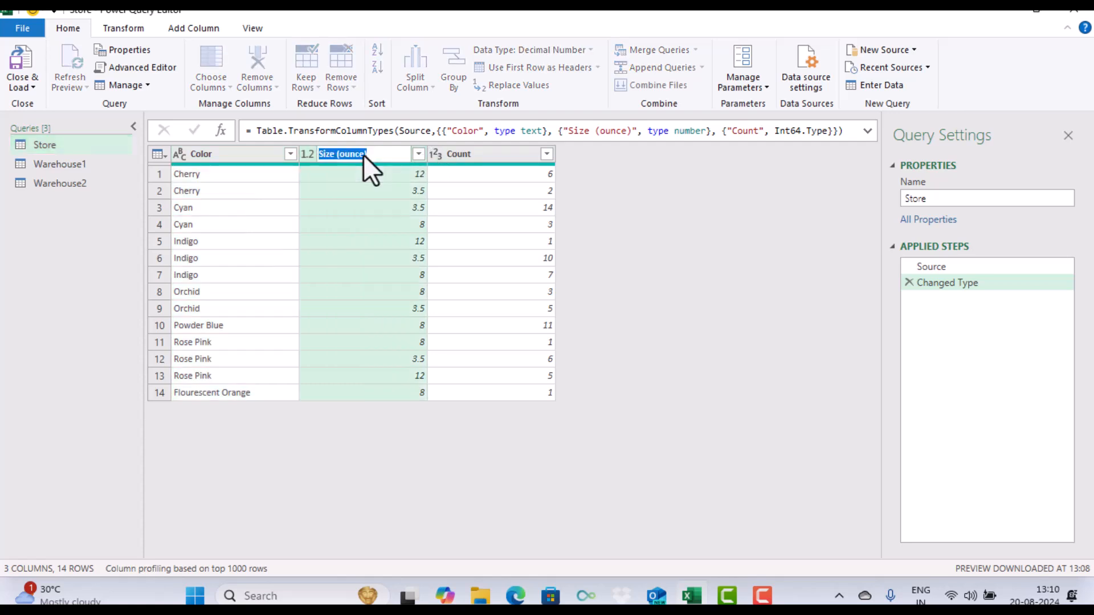
{"action": "left_click", "coordinate": [376, 158]}
{"action": "key", "text": "BackSpace"}
{"action": "key", "text": "BackSpace"}
{"action": "key", "text": "BackSpace"}
{"action": "key", "text": "BackSpace"}
{"action": "key", "text": "BackSpace"}
{"action": "key", "text": "BackSpace"}
{"action": "key", "text": "BackSpace"}
{"action": "key", "text": "BackSpace"}
{"action": "key", "text": "Return"}
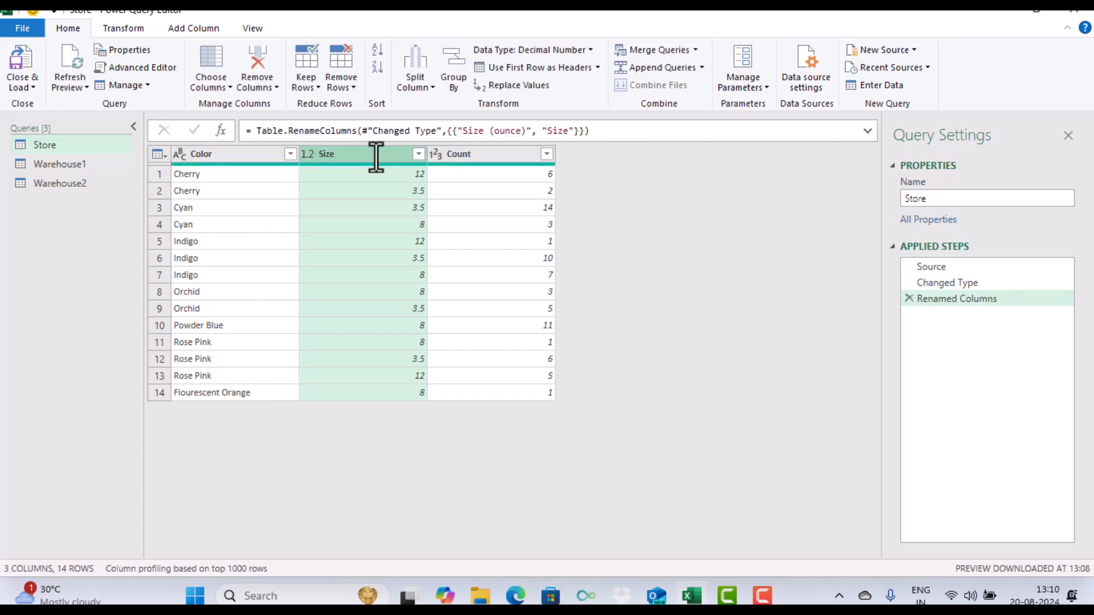
In the Warehouse1 query, rename the Size (oz.) column to Size and remove the Brand column
{"action": "left_click", "coordinate": [57, 166]}
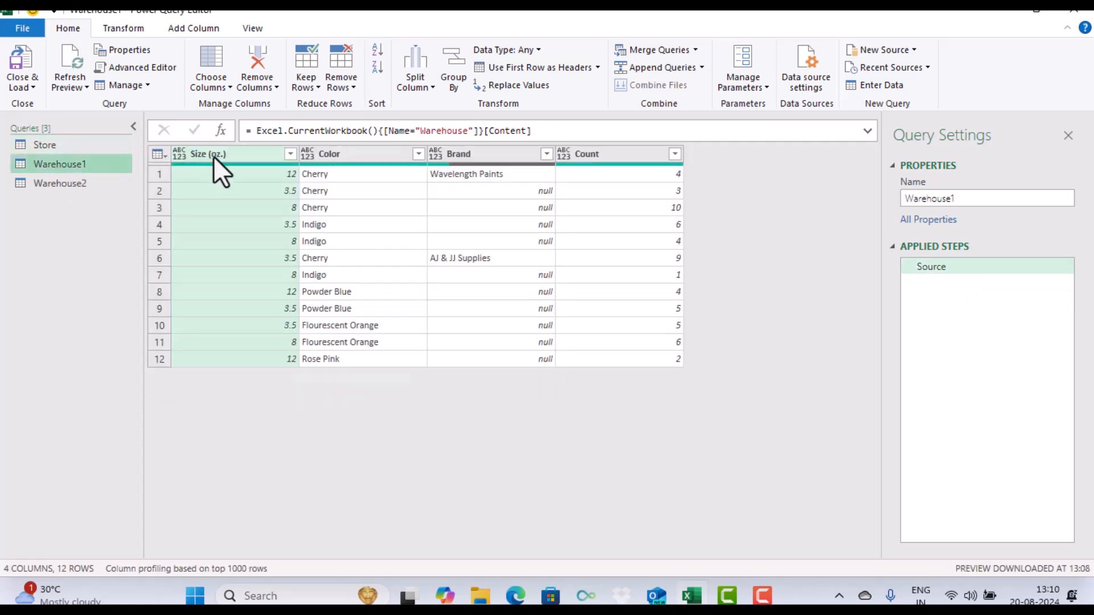
{"action": "double_click", "coordinate": [211, 157]}
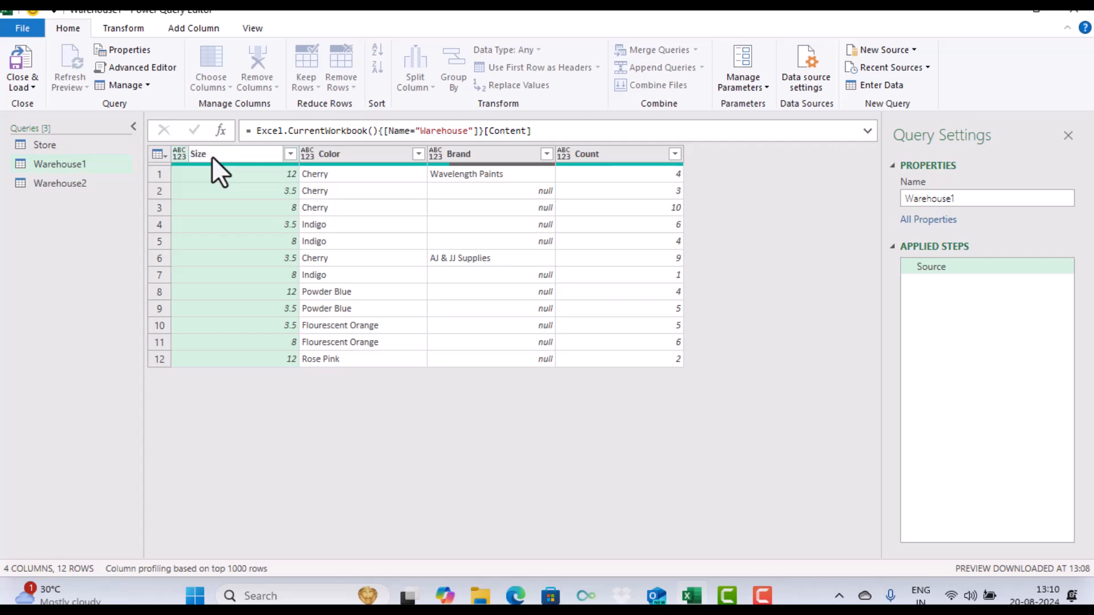
{"action": "key", "text": "Return"}
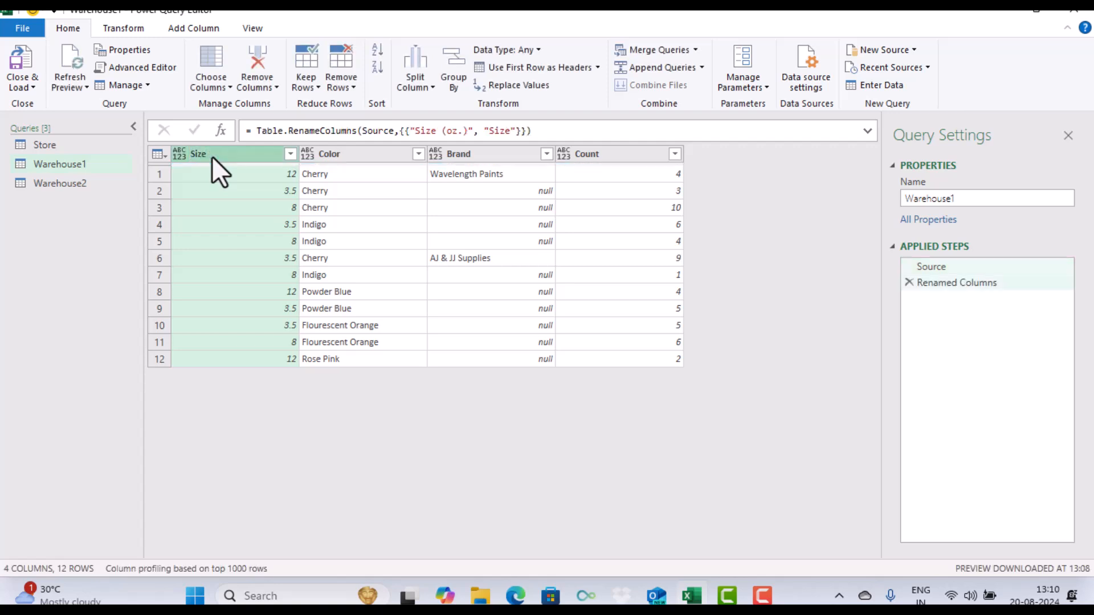
{"action": "left_click", "coordinate": [499, 154]}
{"action": "right_click", "coordinate": [500, 153]}
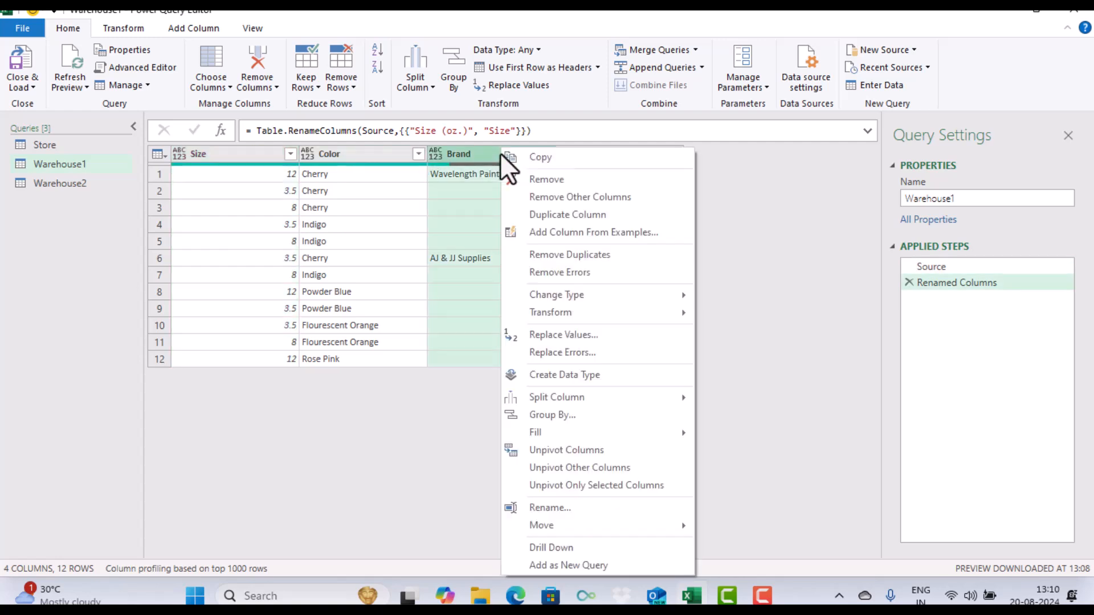
{"action": "left_click", "coordinate": [540, 177]}
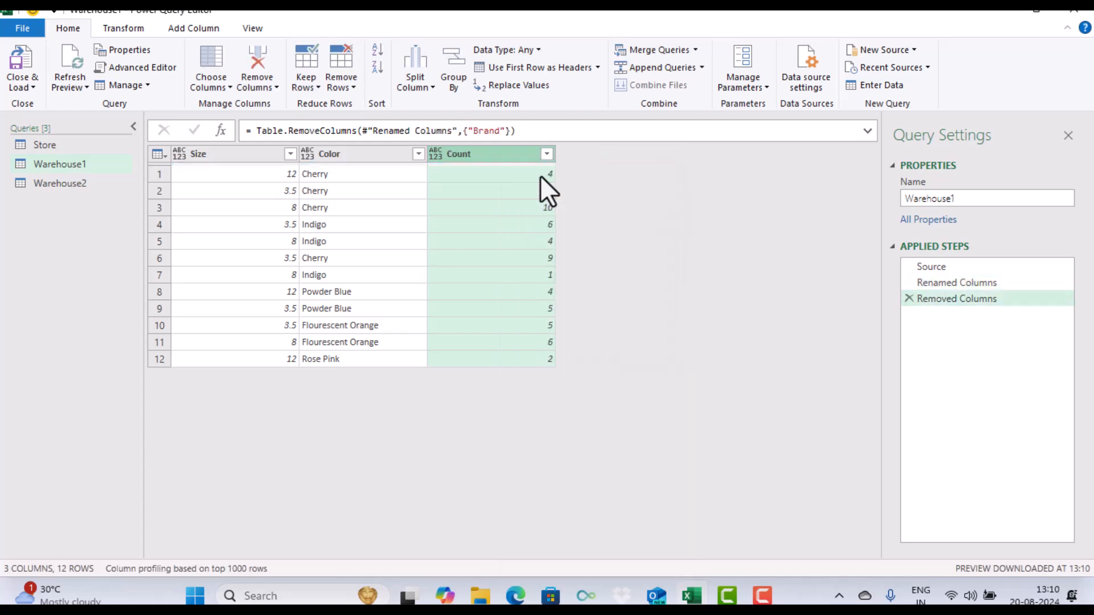
Check the column names in Store and Warehouse1, and rename the Attribute.1 column of Warehouse2 to Size
{"action": "left_click", "coordinate": [35, 147]}
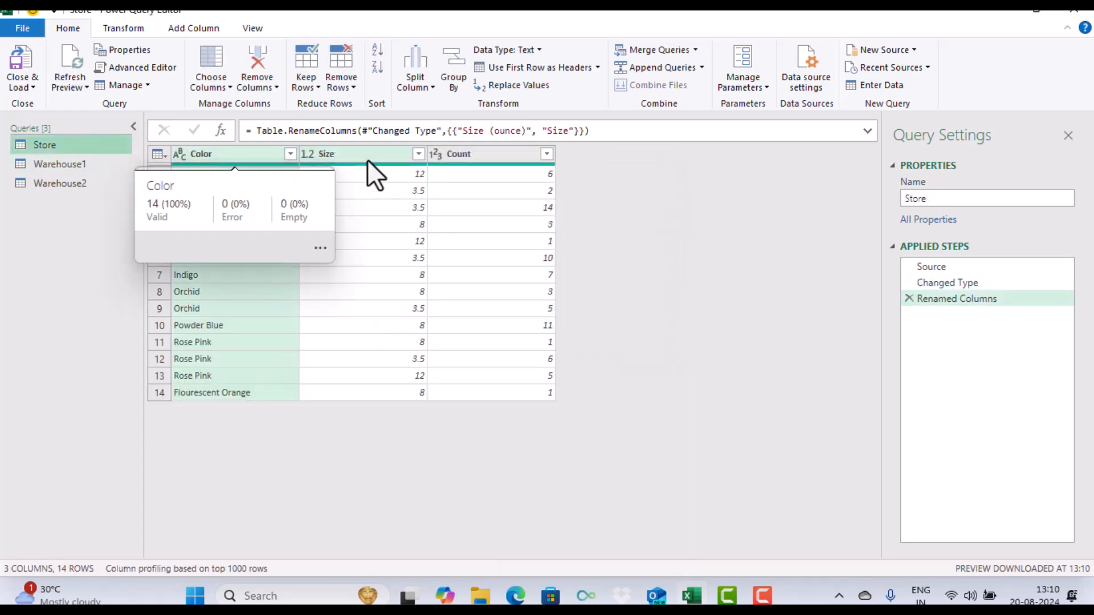
{"action": "left_click", "coordinate": [106, 164]}
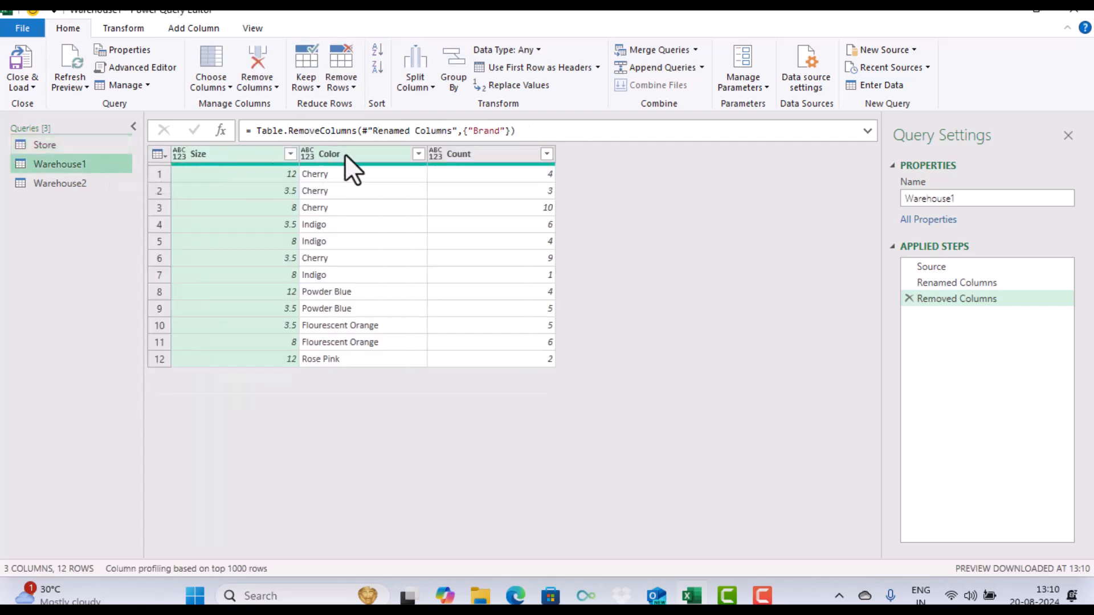
{"action": "left_click", "coordinate": [345, 155]}
{"action": "left_click", "coordinate": [229, 157]}
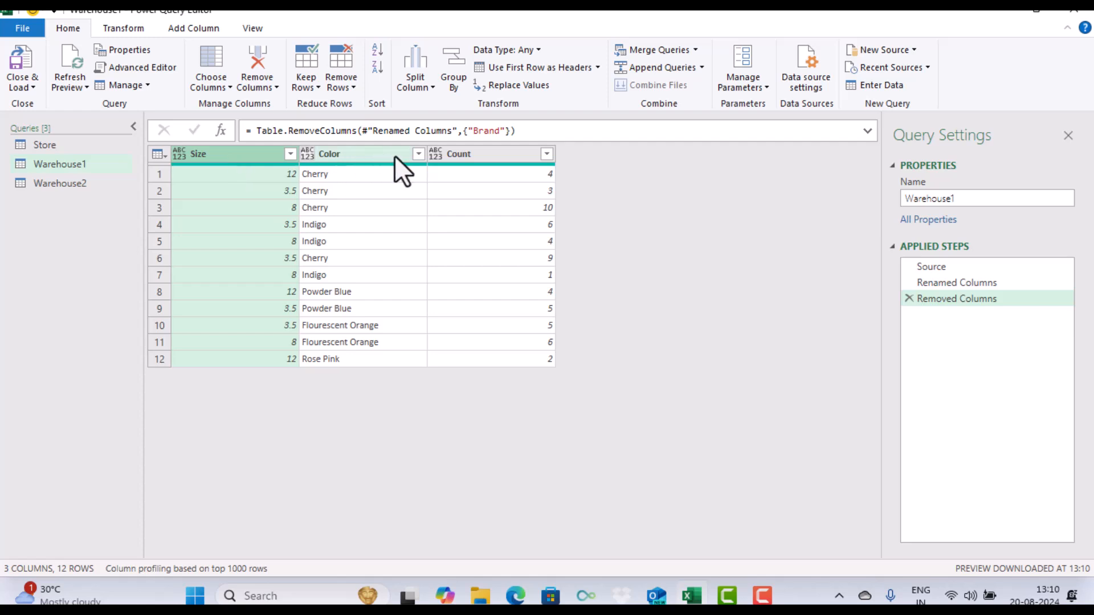
{"action": "left_click", "coordinate": [488, 155]}
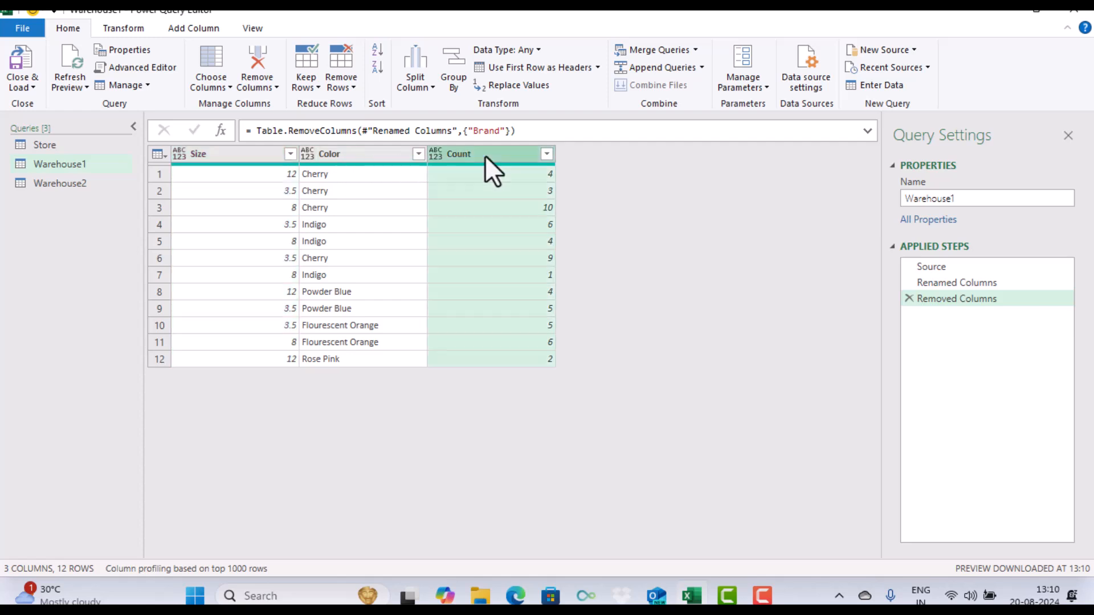
{"action": "left_click", "coordinate": [89, 183]}
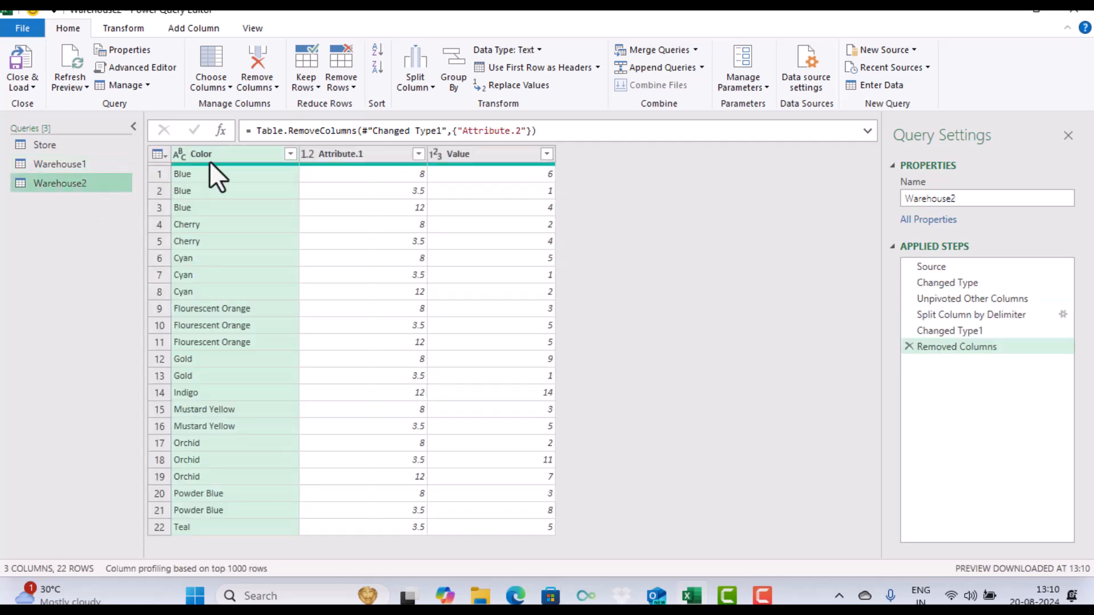
{"action": "double_click", "coordinate": [359, 157]}
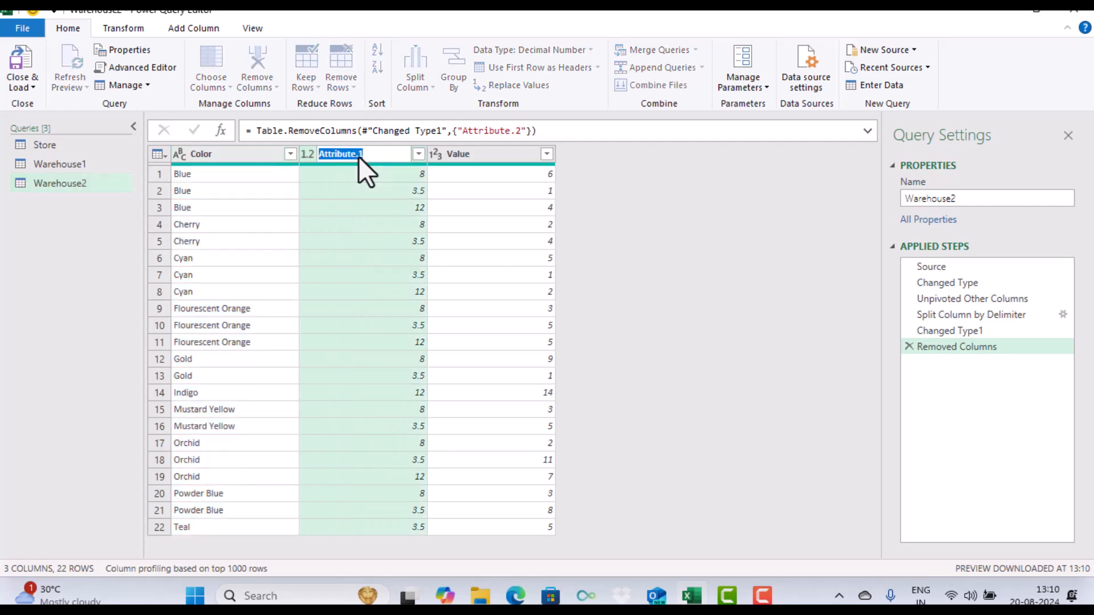
{"action": "type", "text": "Size"}
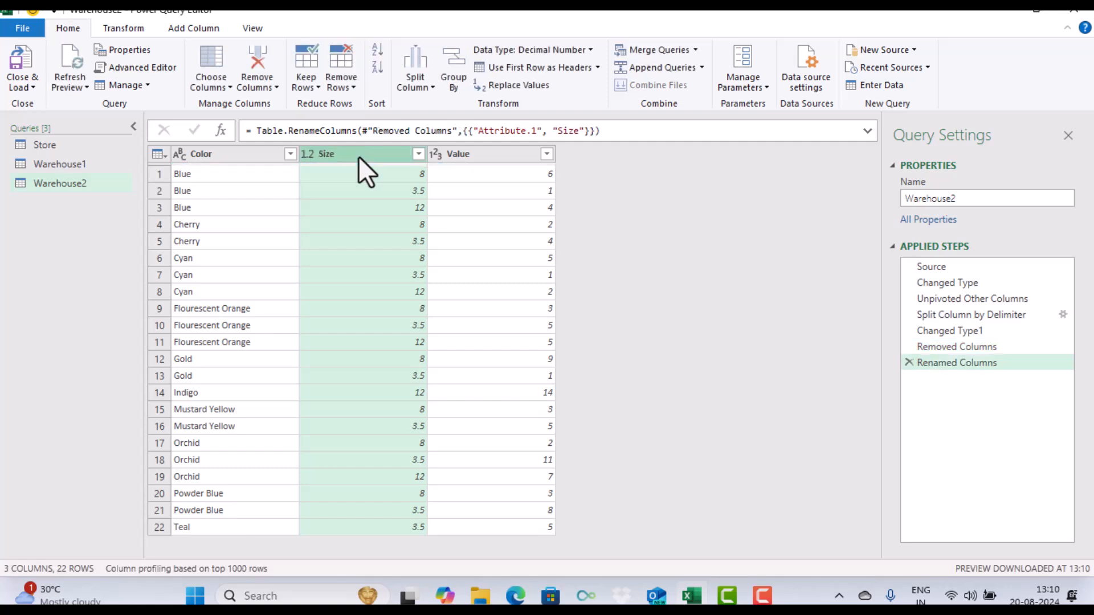
Rename the Value column of the Warehouse2 query to Count
{"action": "left_click", "coordinate": [486, 155]}
{"action": "double_click", "coordinate": [486, 155]}
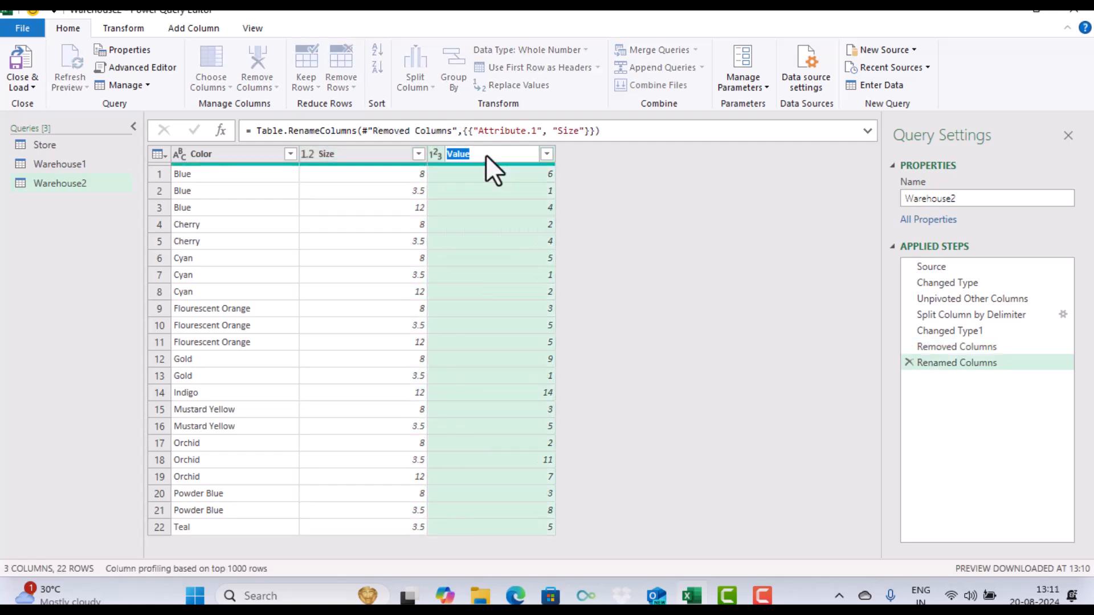
{"action": "type", "text": "Q"}
{"action": "type", "text": "ount"}
{"action": "key", "text": "Return"}
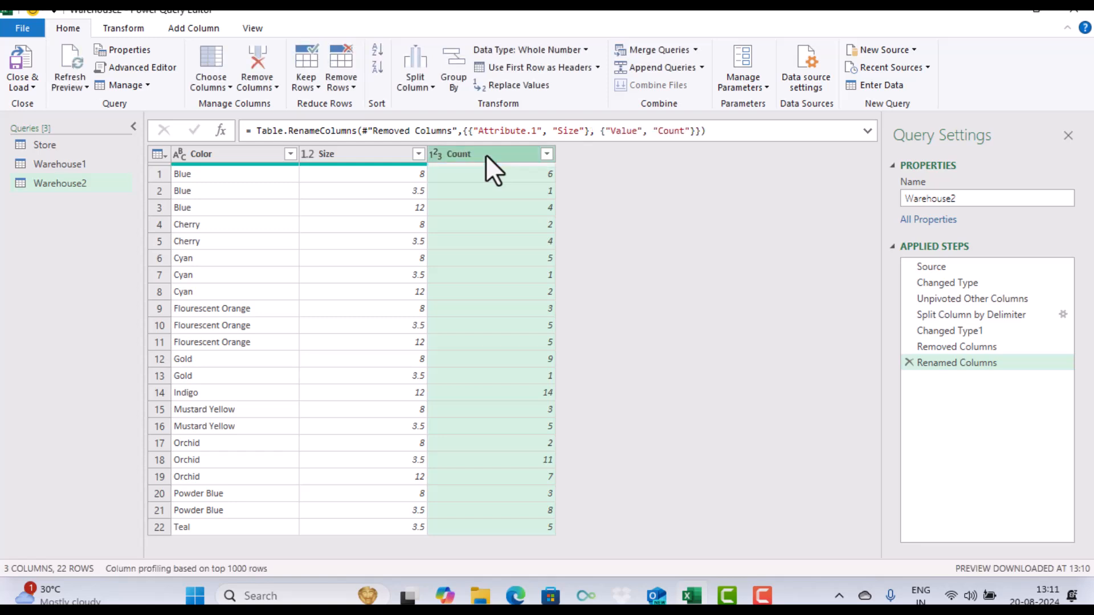
Compare the columns of all three queries and append Warehouse2, Warehouse1 and Store, in that order, as a new query
{"action": "left_click", "coordinate": [77, 145]}
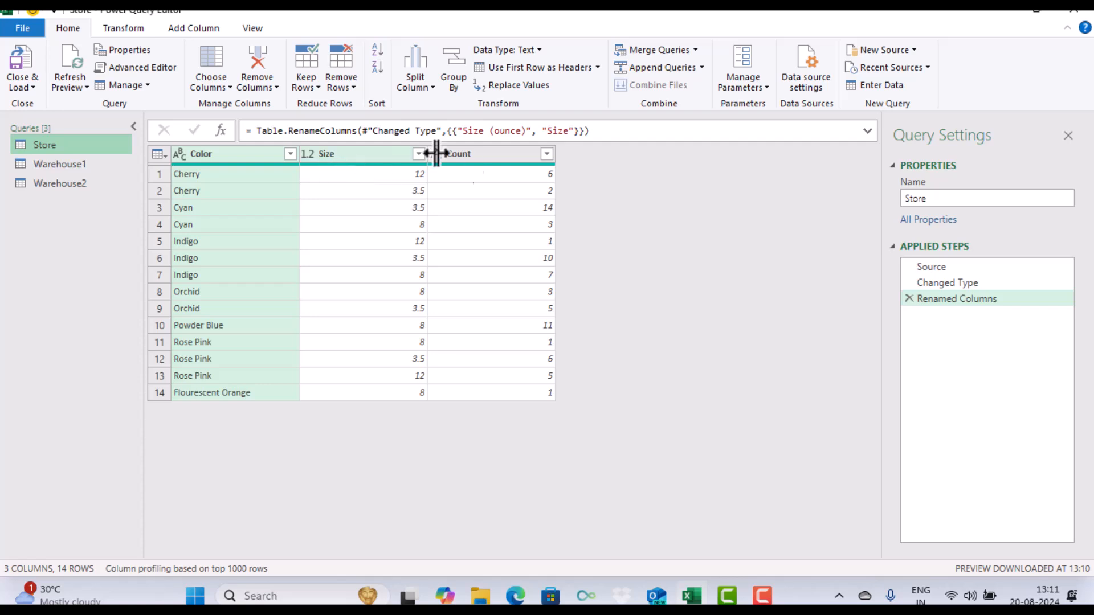
{"action": "left_click", "coordinate": [81, 163]}
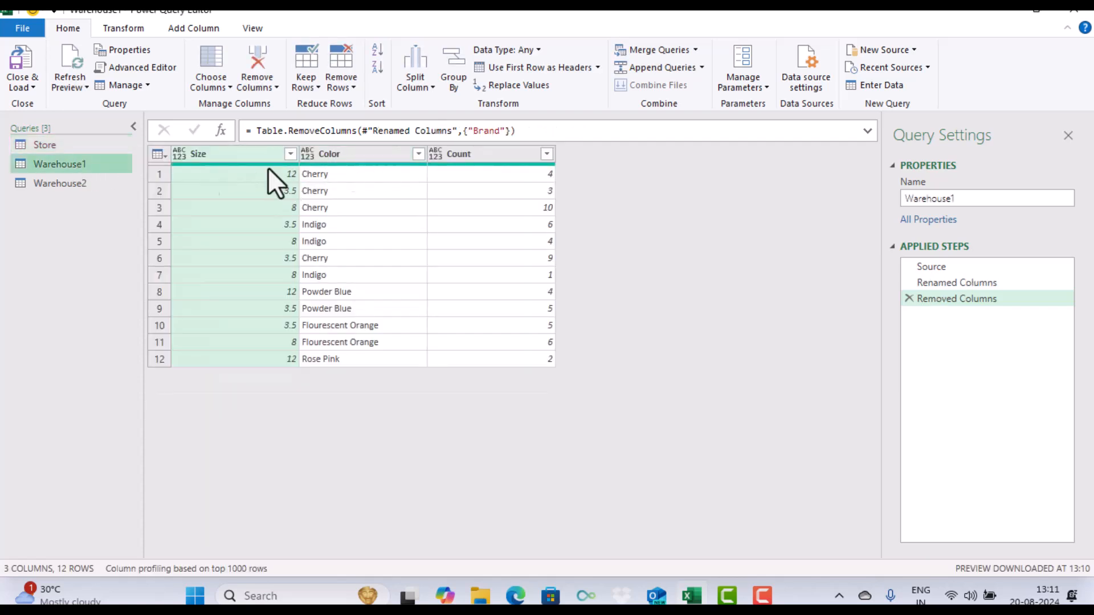
{"action": "left_click", "coordinate": [91, 184]}
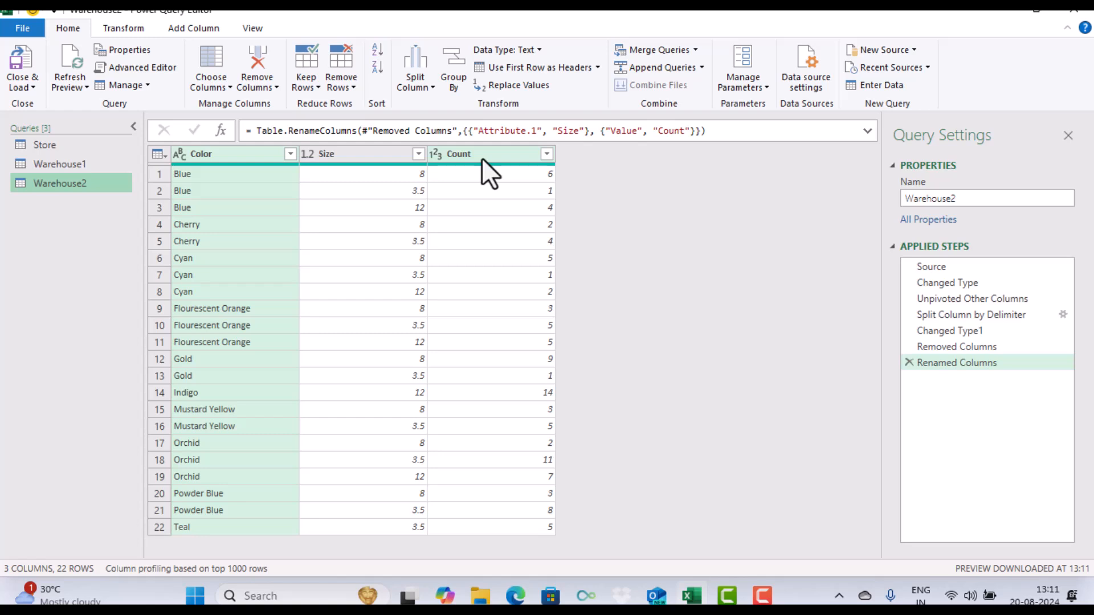
{"action": "left_click", "coordinate": [703, 67]}
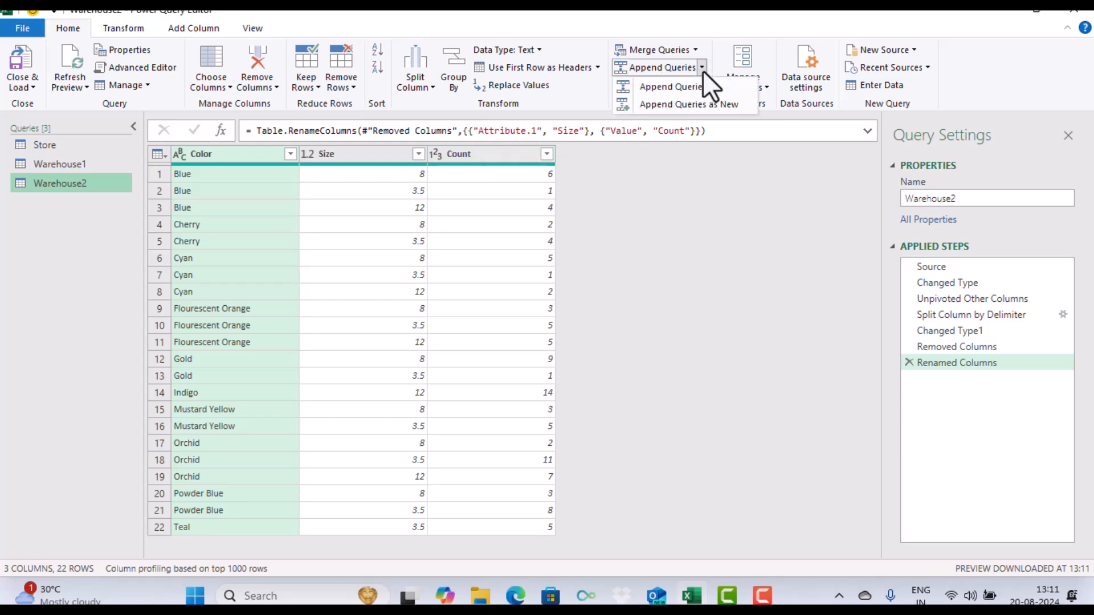
{"action": "left_click", "coordinate": [704, 109]}
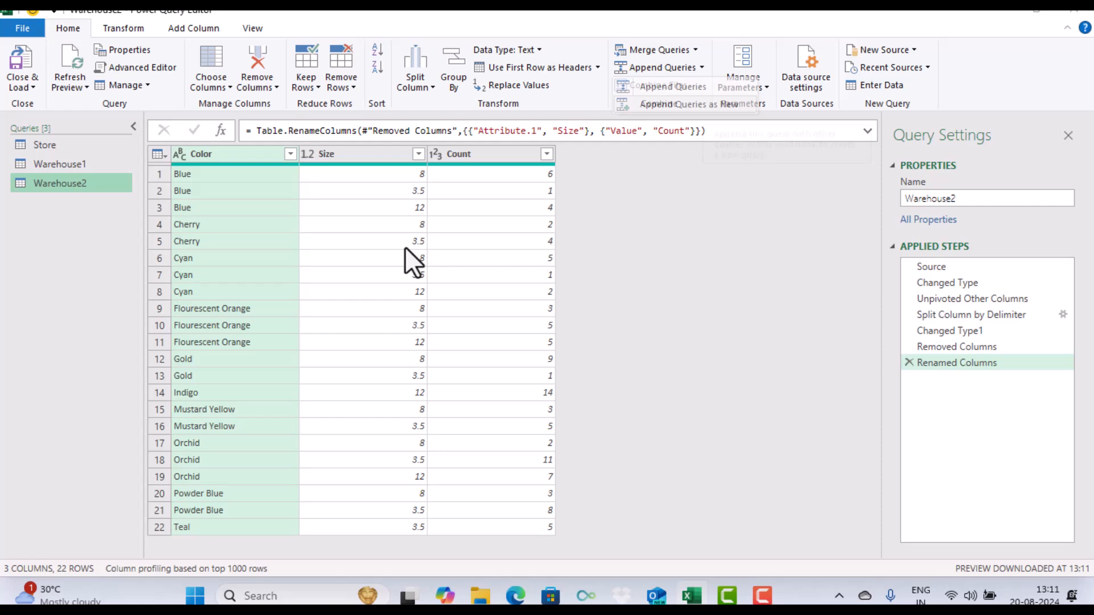
{"action": "left_click", "coordinate": [350, 312]}
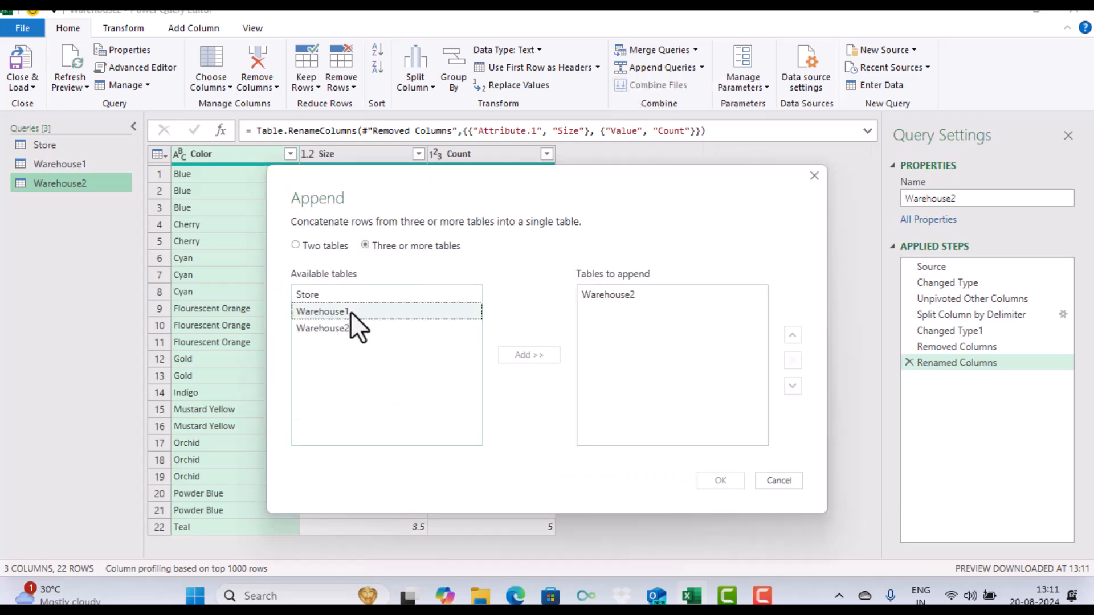
{"action": "left_click", "coordinate": [527, 357]}
{"action": "left_click", "coordinate": [370, 300]}
{"action": "left_click", "coordinate": [519, 353]}
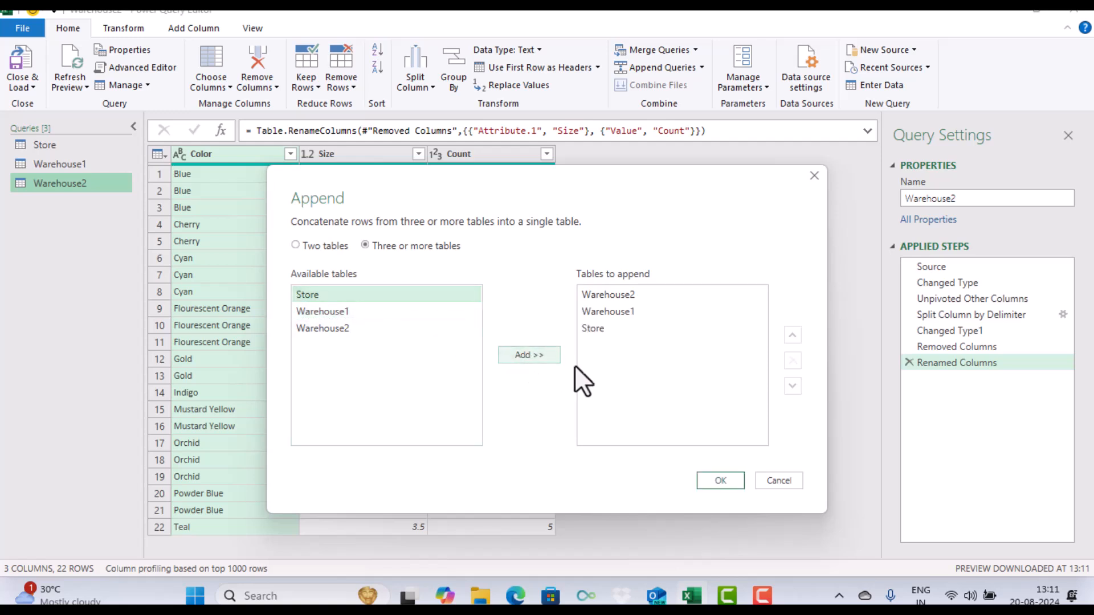
{"action": "left_click", "coordinate": [717, 481]}
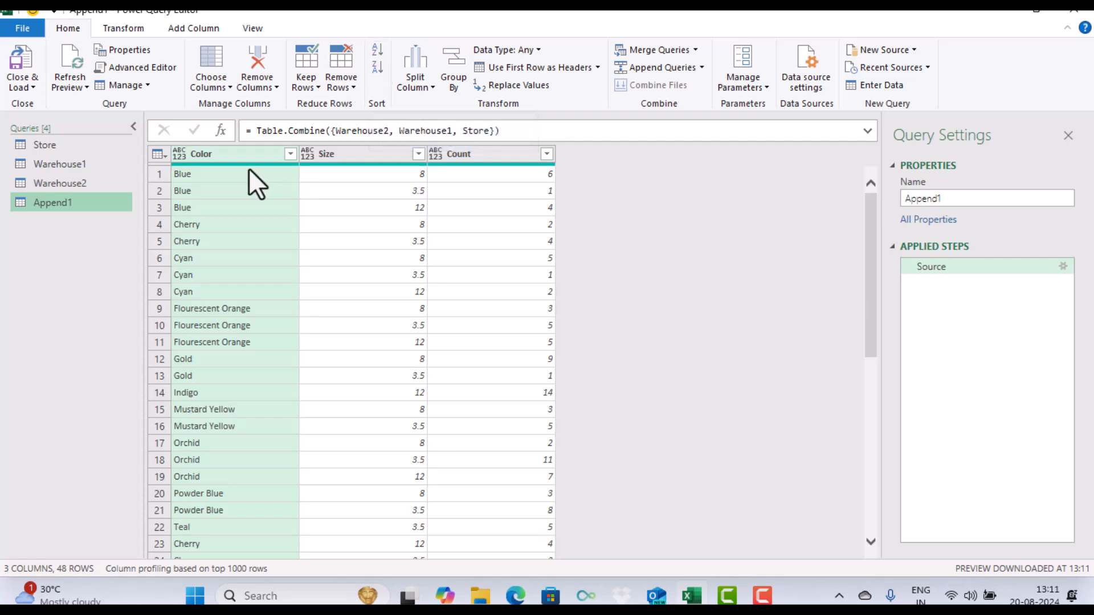
Sort the appended query by Color in ascending order and by Size in descending order
{"action": "left_click", "coordinate": [376, 50]}
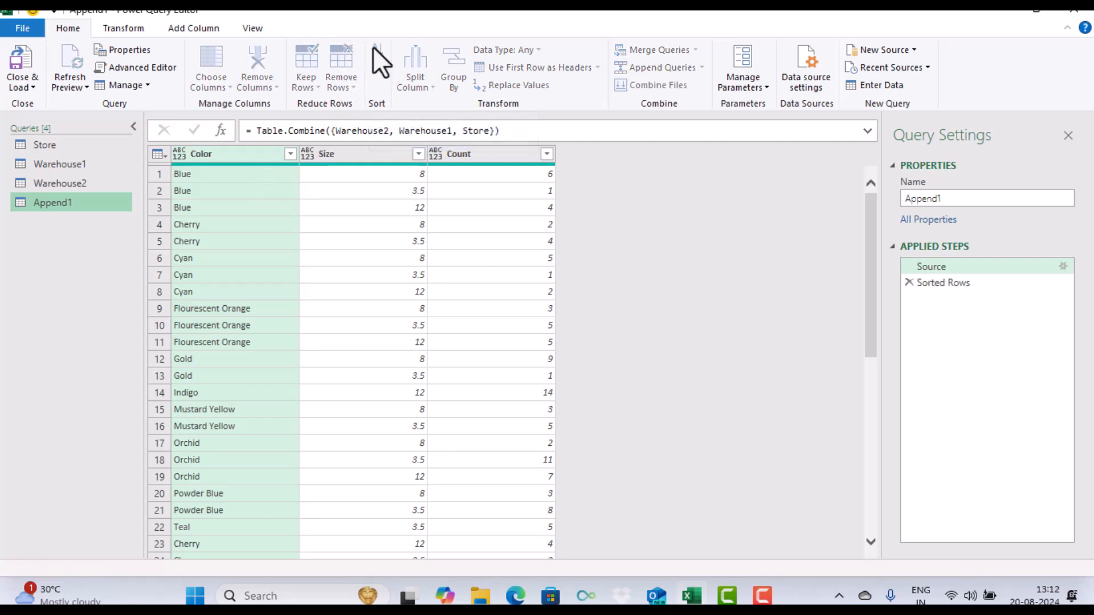
{"action": "left_click", "coordinate": [379, 159]}
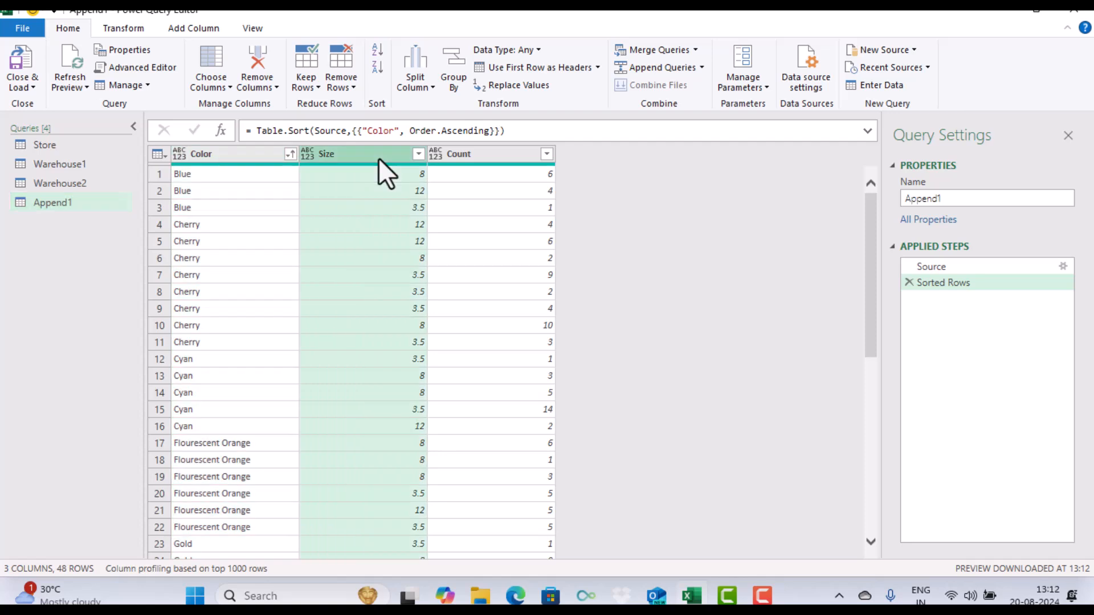
{"action": "left_click", "coordinate": [377, 66]}
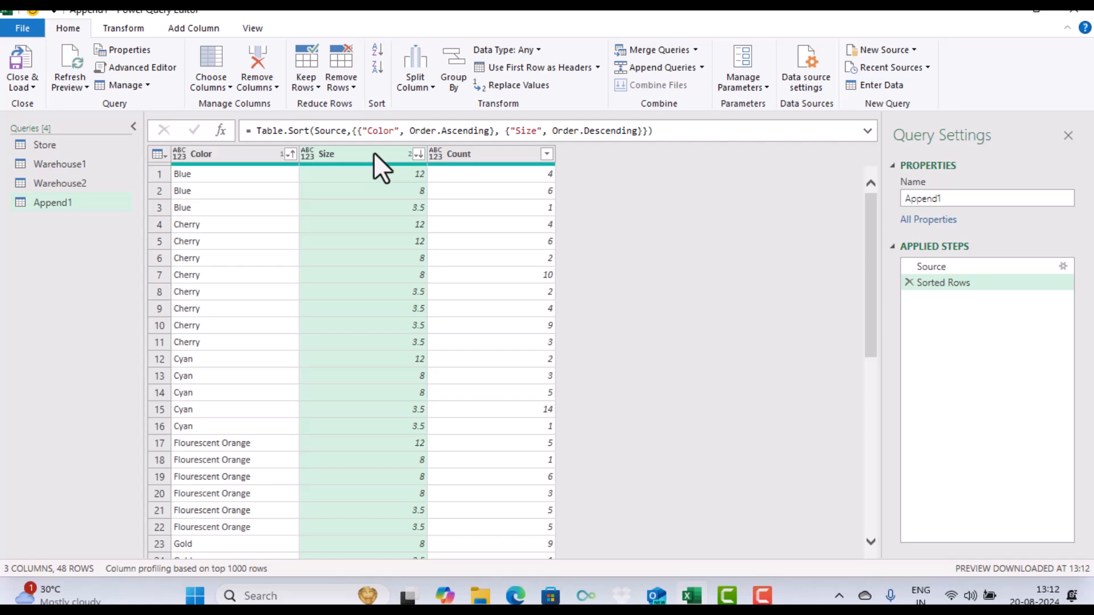
Change the Size sort of the appended query to ascending order
{"action": "left_click", "coordinate": [240, 240]}
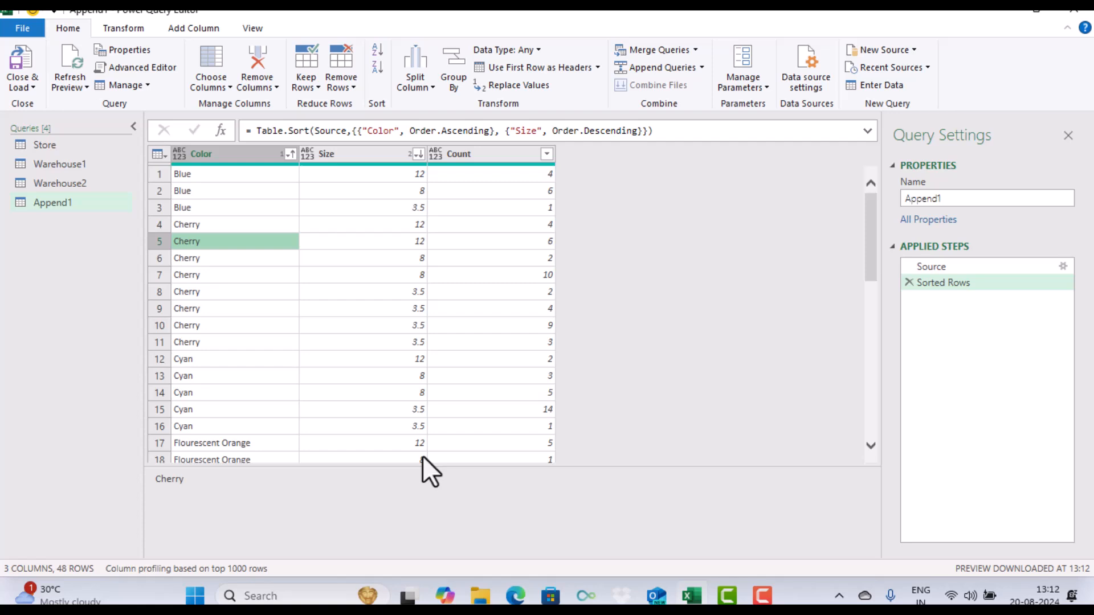
{"action": "left_click", "coordinate": [215, 154]}
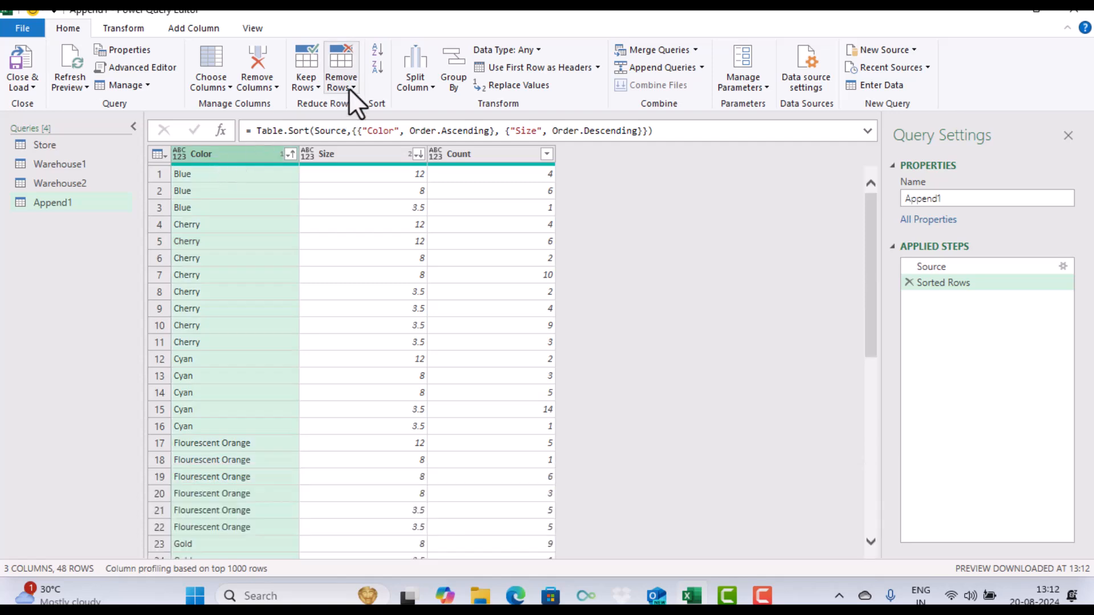
{"action": "left_click", "coordinate": [382, 149]}
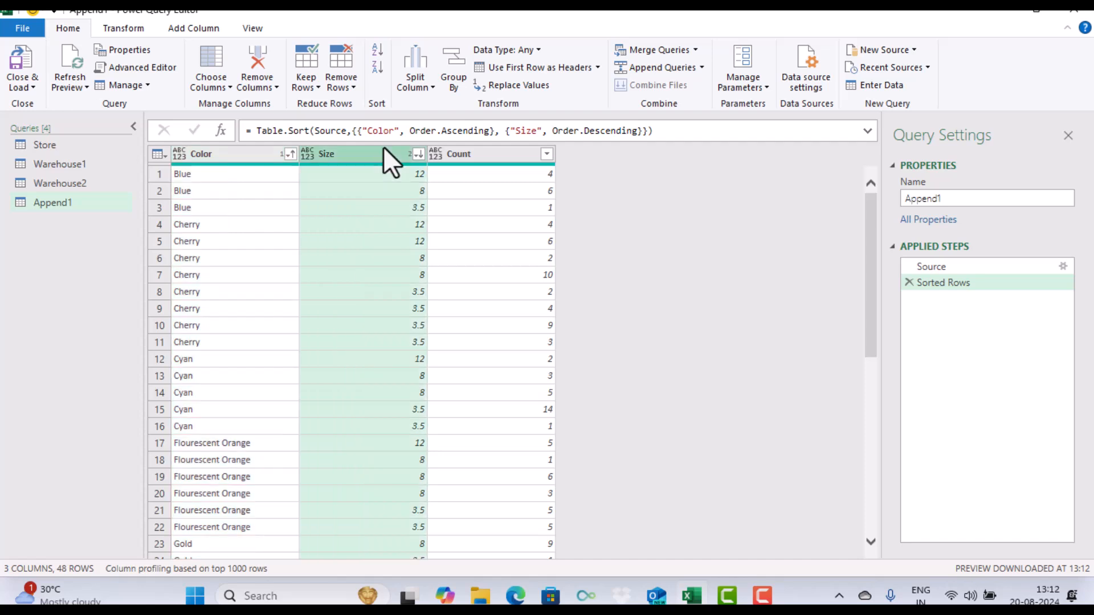
{"action": "left_click", "coordinate": [375, 46]}
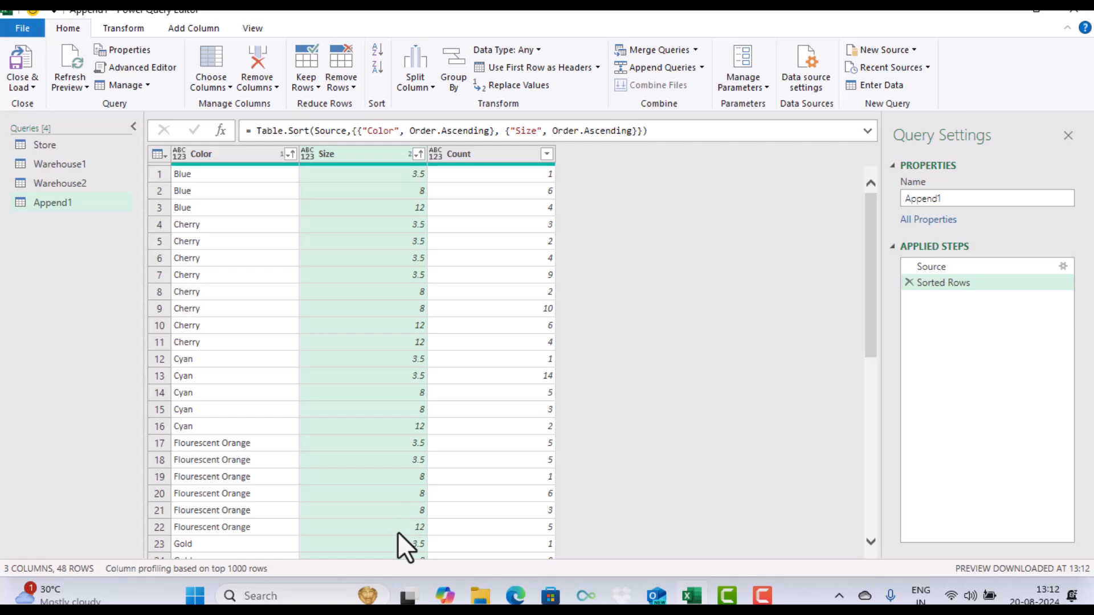
Set up an advanced Group By on the appended query with Color and Size as the grouping columns
{"action": "left_click", "coordinate": [218, 152]}
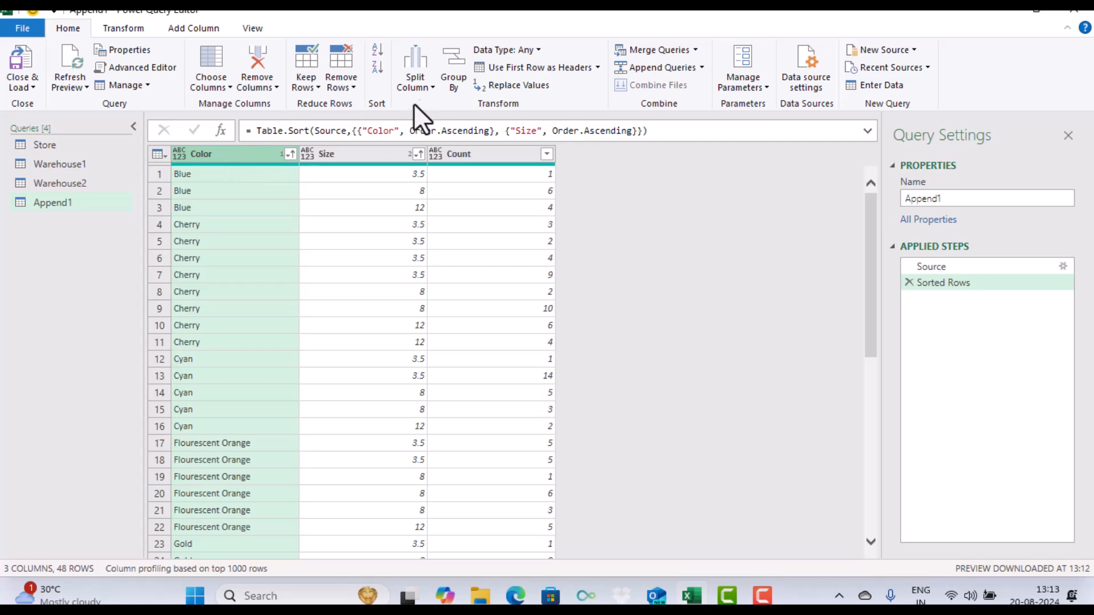
{"action": "left_click", "coordinate": [443, 85]}
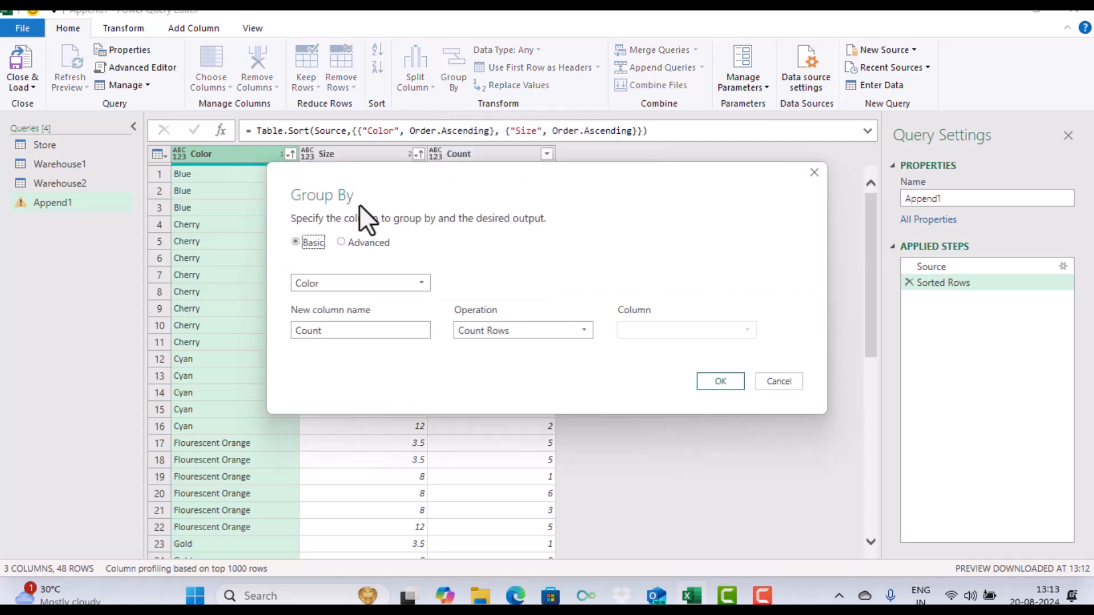
{"action": "left_click", "coordinate": [345, 242]}
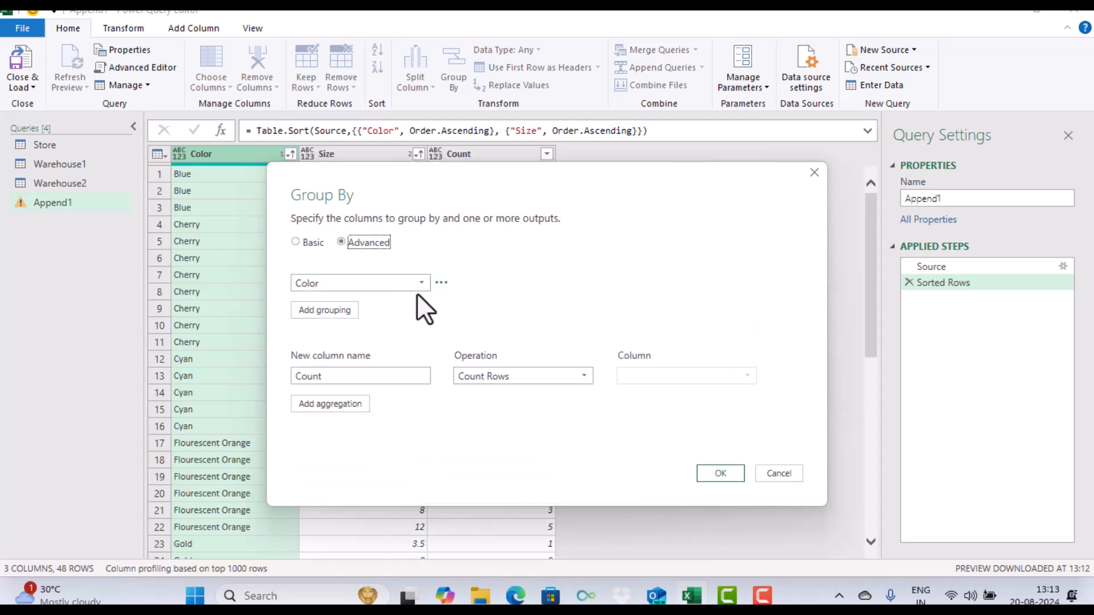
{"action": "left_click", "coordinate": [356, 310]}
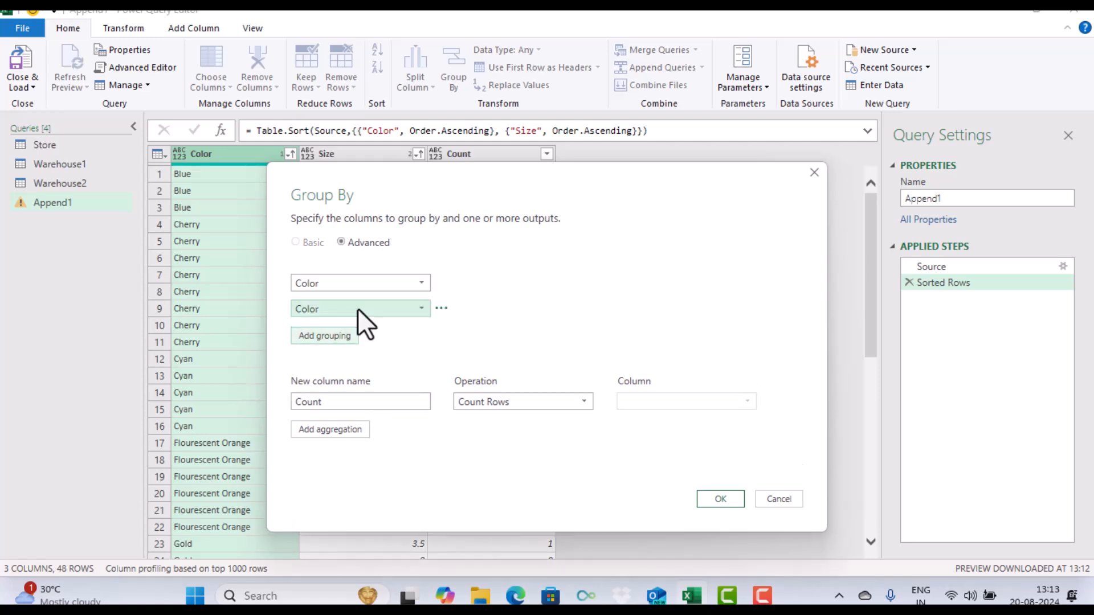
{"action": "left_click", "coordinate": [357, 309]}
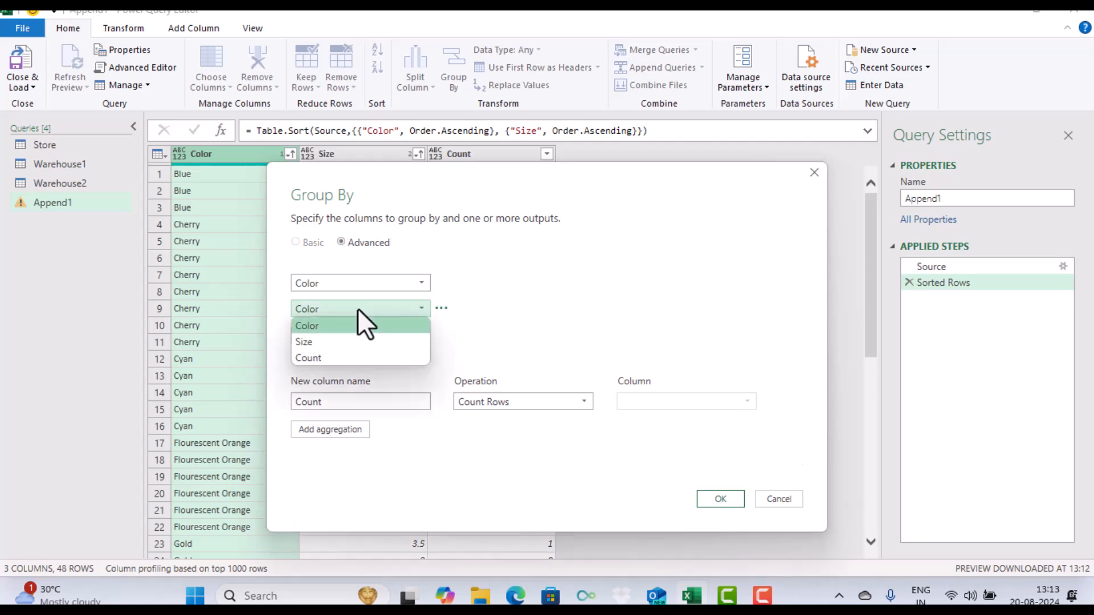
{"action": "left_click", "coordinate": [340, 342]}
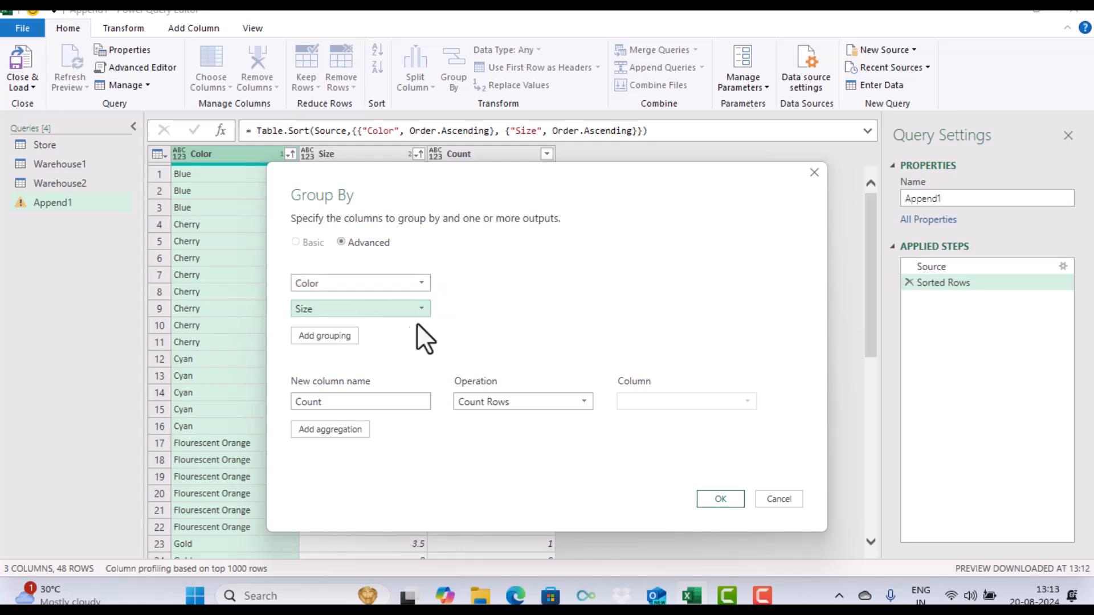
Aggregate the groups with a Sum of the Count column, name the new column Totals and apply the grouping
{"action": "left_click", "coordinate": [529, 402]}
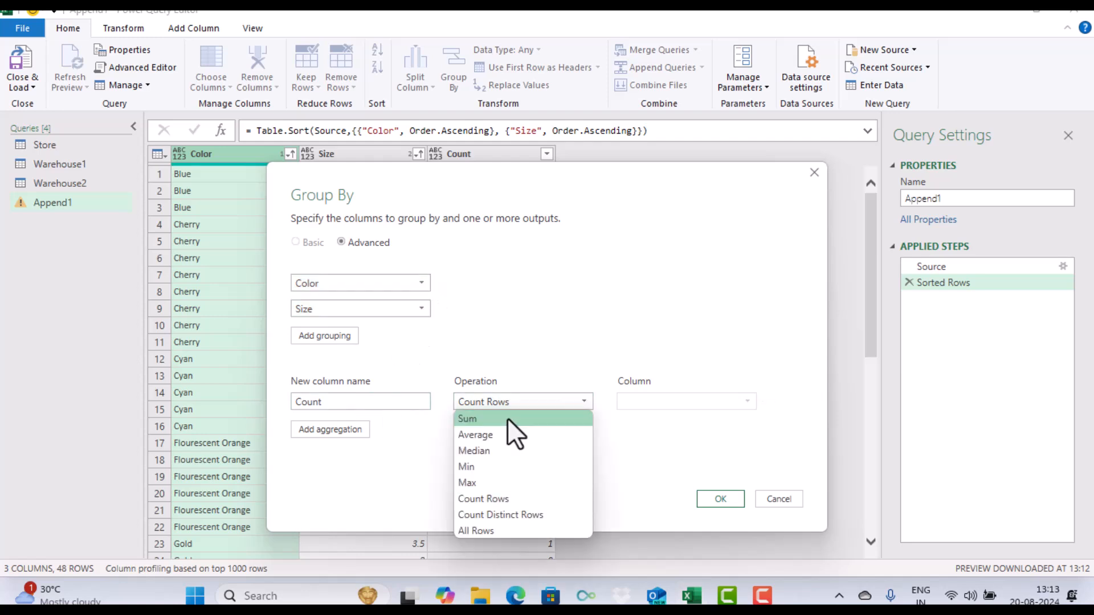
{"action": "left_click", "coordinate": [507, 418]}
{"action": "left_click", "coordinate": [697, 404]}
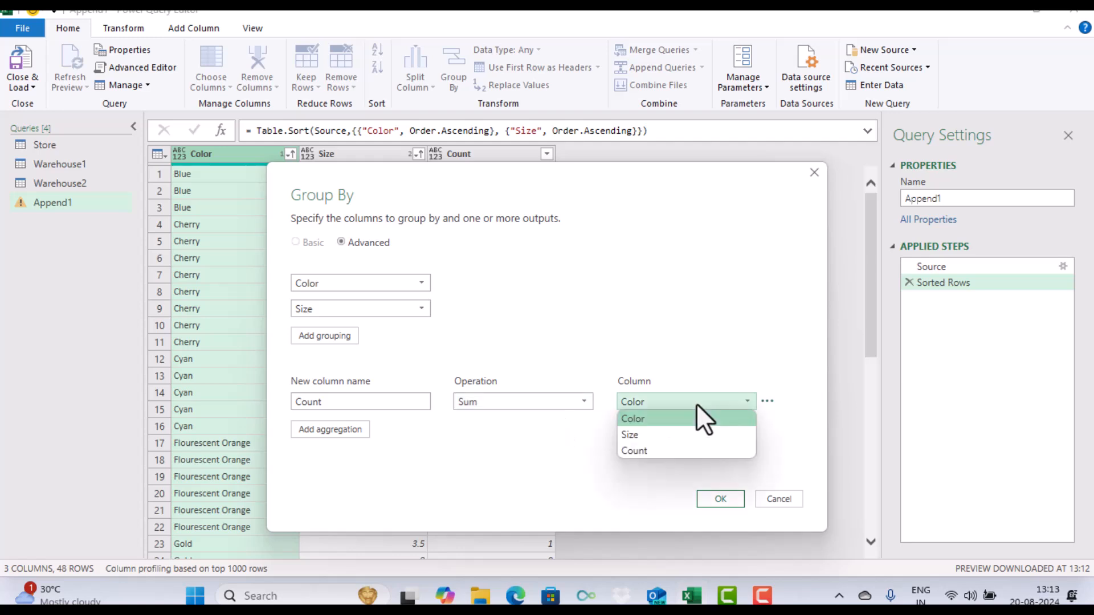
{"action": "left_click", "coordinate": [678, 450]}
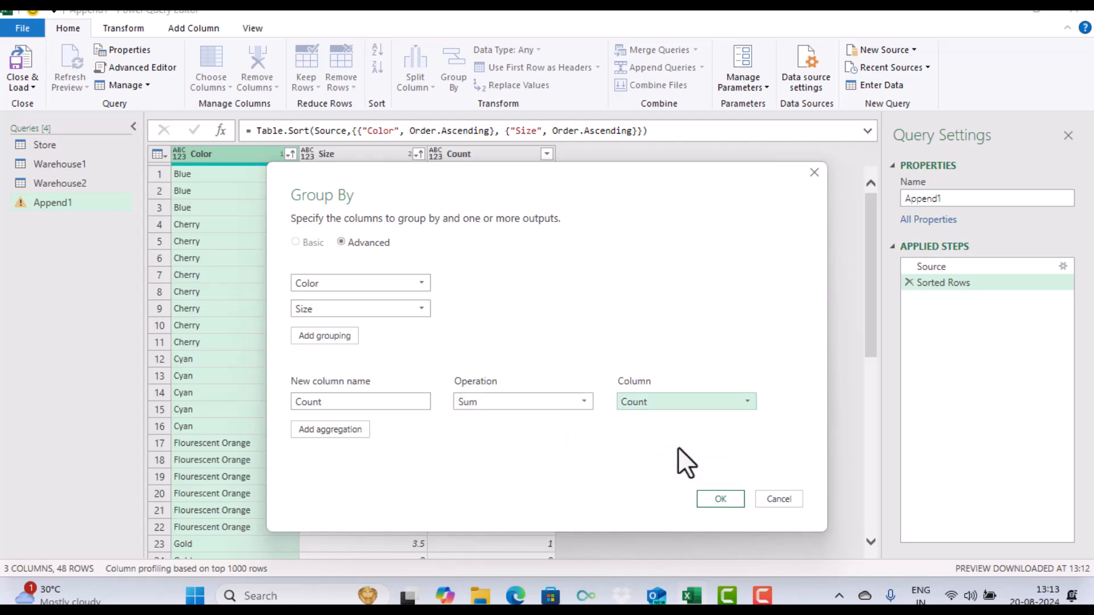
{"action": "left_click", "coordinate": [336, 403]}
{"action": "double_click", "coordinate": [336, 402]}
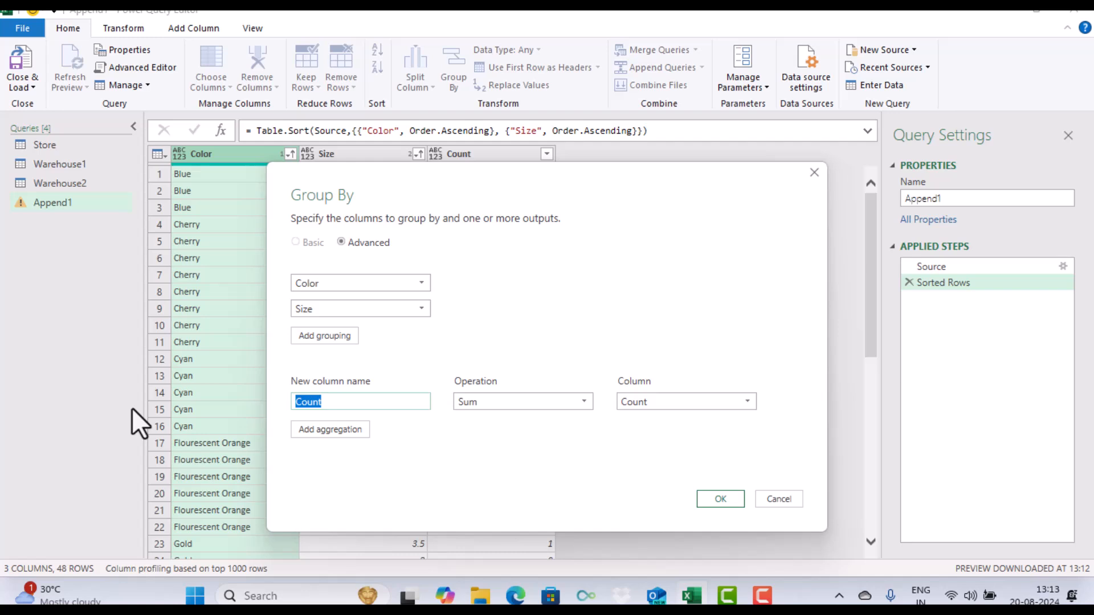
{"action": "type", "text": "Totals"}
{"action": "left_click", "coordinate": [721, 502]}
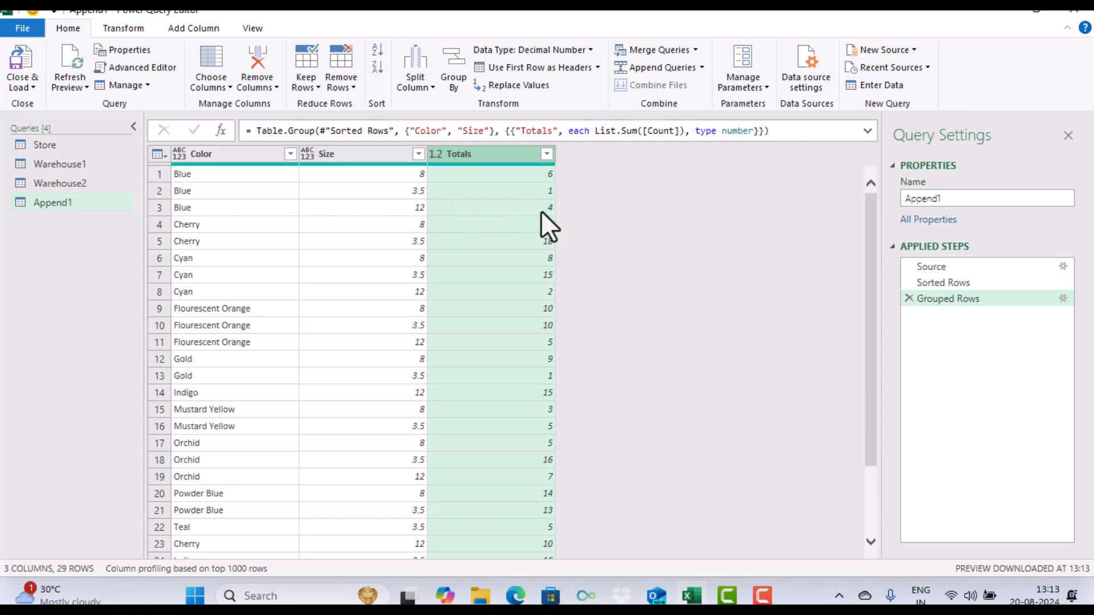
Sort the grouped rows by Color and by Size, both in ascending order
{"action": "left_click", "coordinate": [224, 158]}
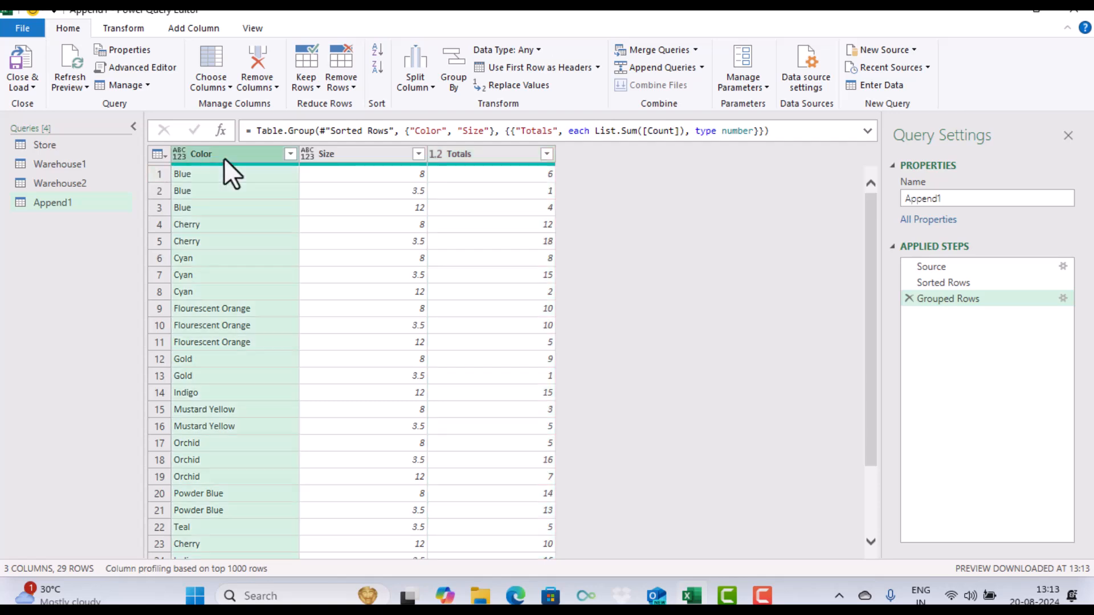
{"action": "left_click", "coordinate": [381, 49]}
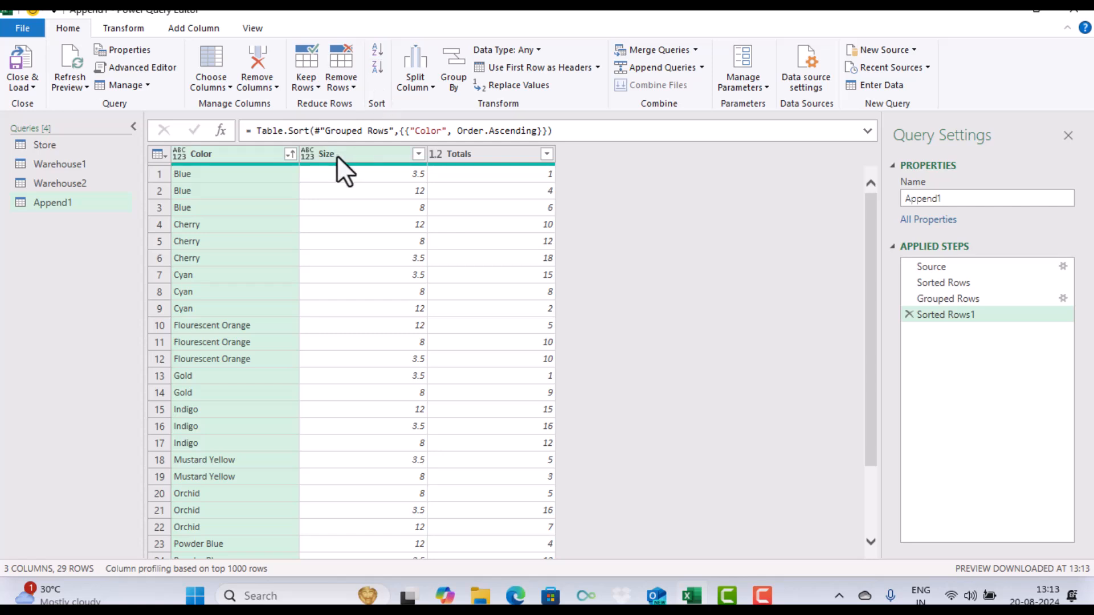
{"action": "left_click", "coordinate": [339, 156]}
{"action": "left_click", "coordinate": [376, 52]}
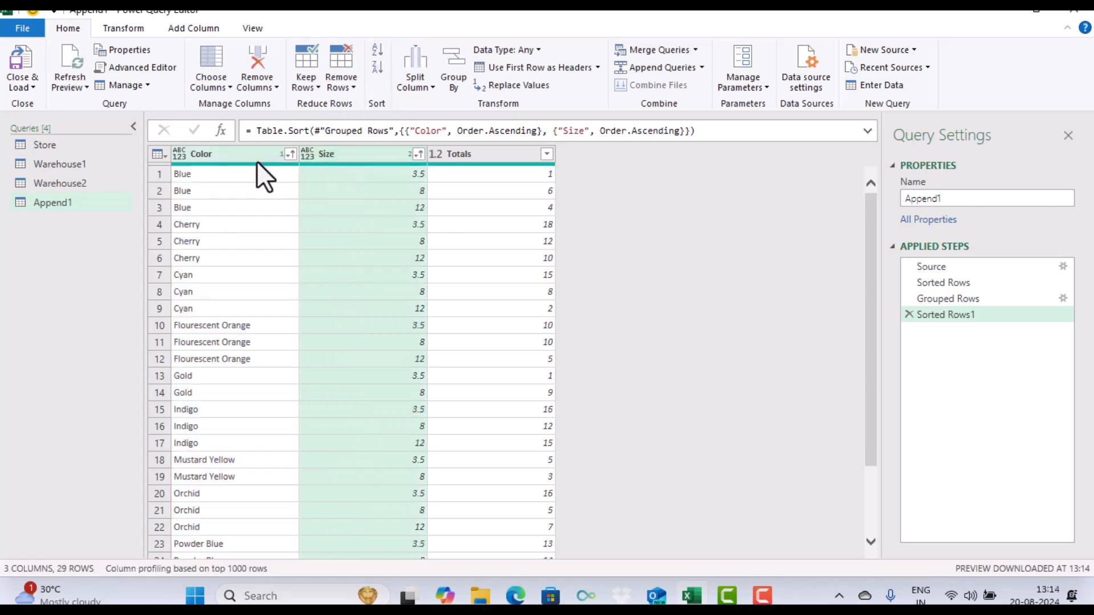